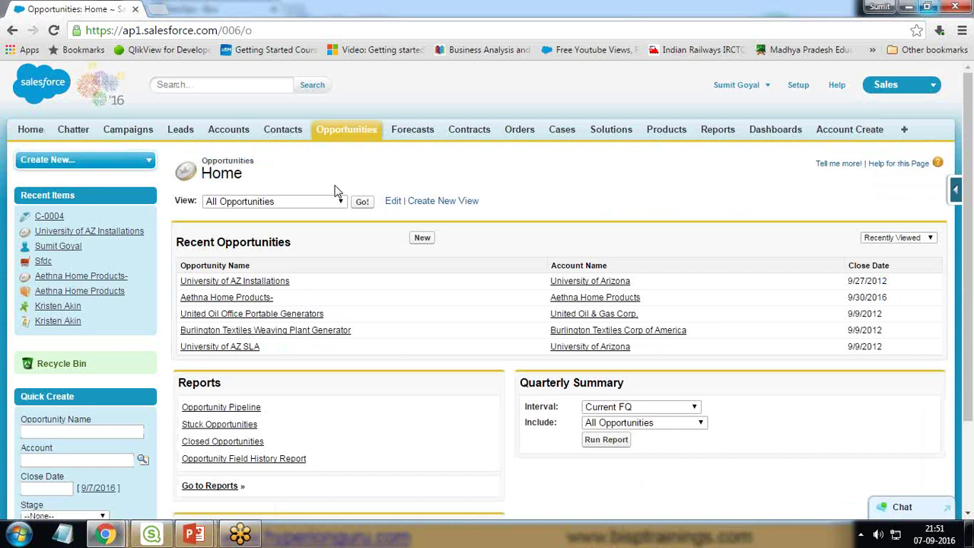
Step: Display the All Opportunities view in Salesforce, listing all 31 opportunities
click(362, 202)
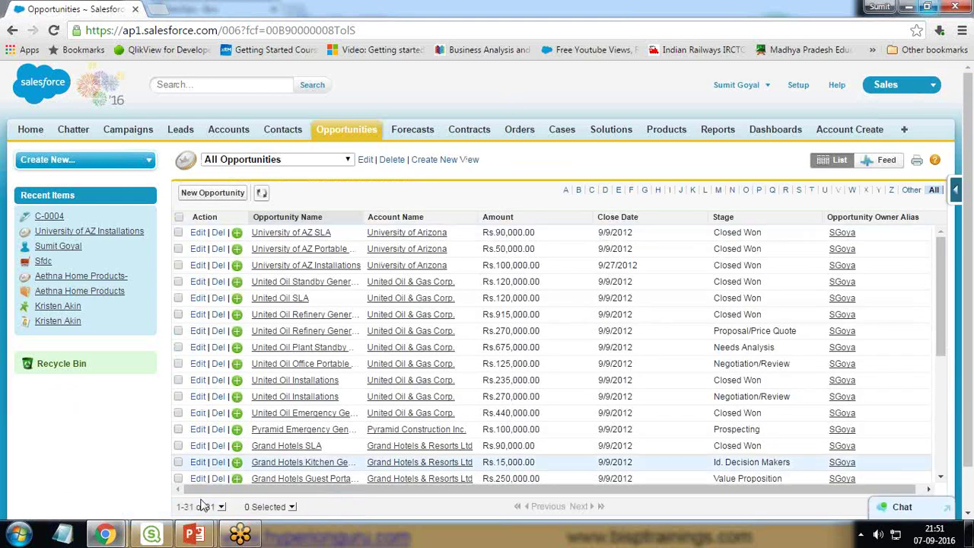
Step: Create a new Qlik Sense app named BispTestApp and open it
mouse_move(155, 536)
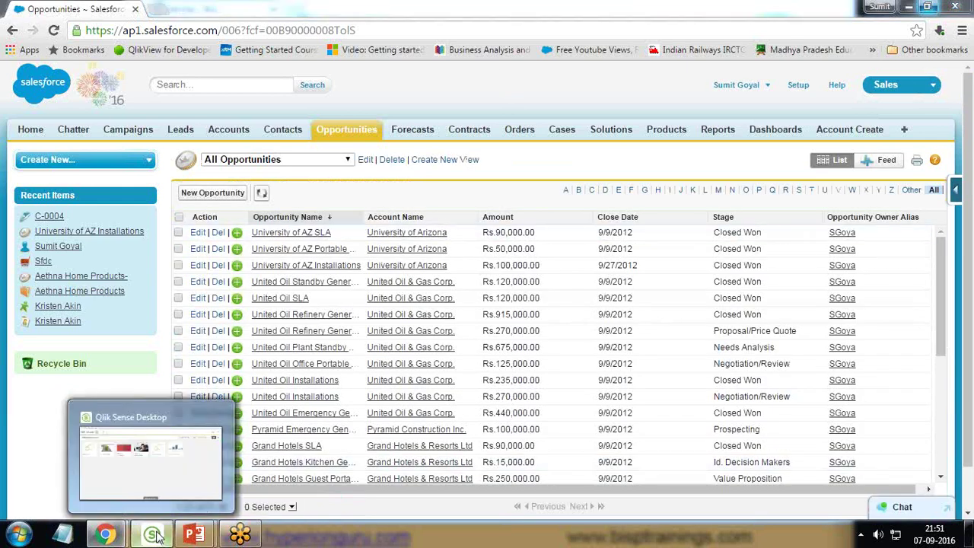
click(202, 497)
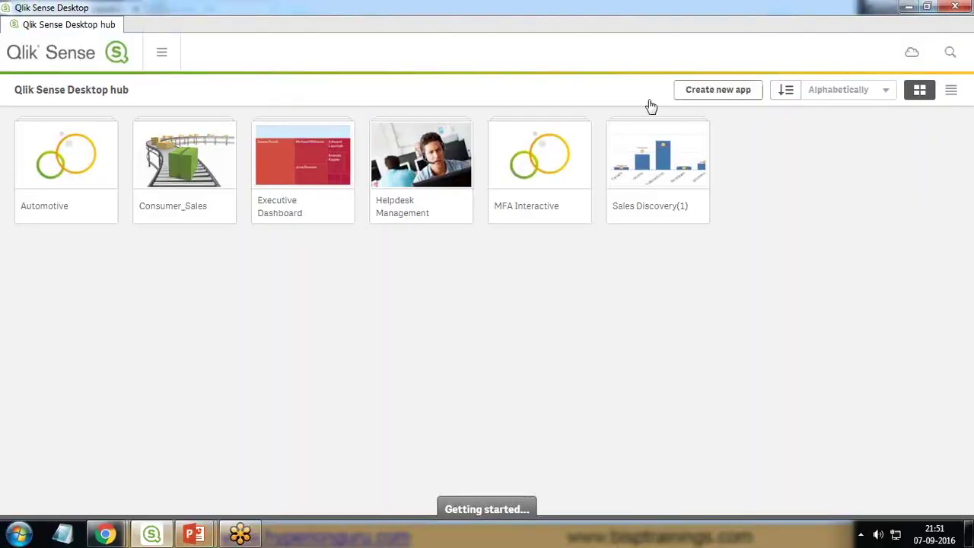
click(711, 95)
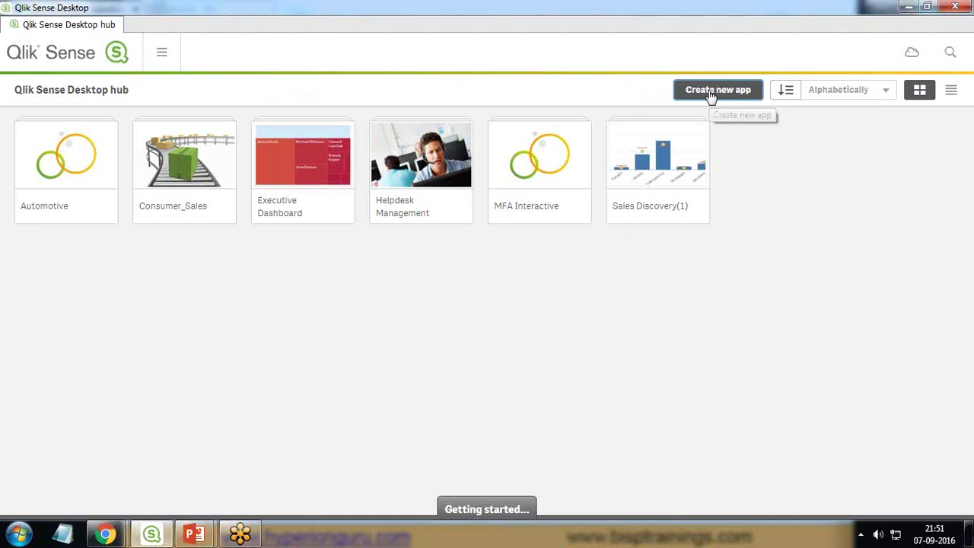
text(Bi)
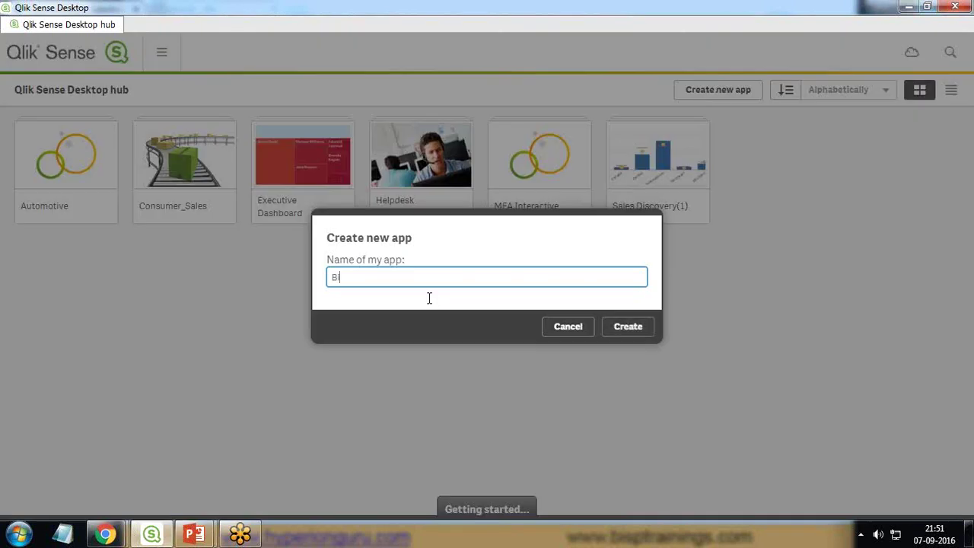
text(spTestApp)
click(629, 327)
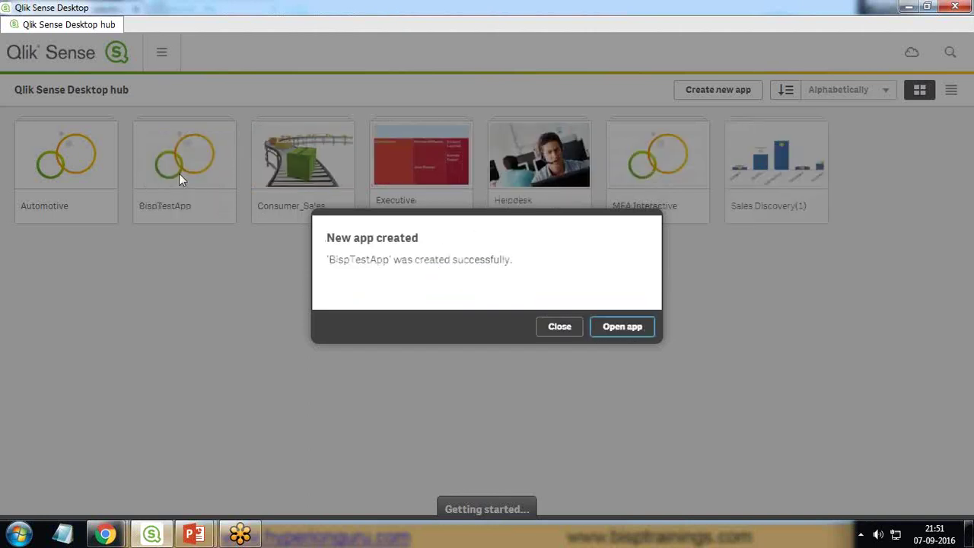
click(614, 329)
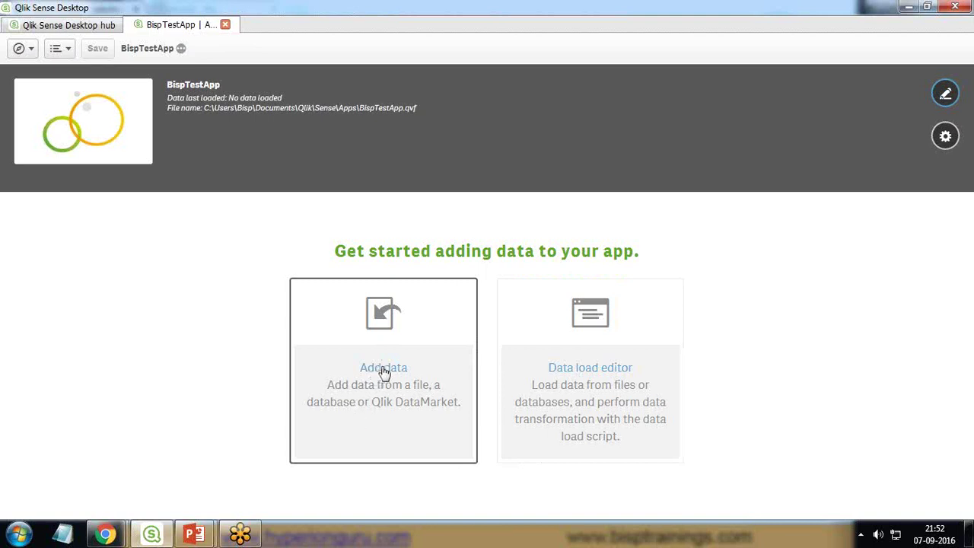
Step: Add data from Salesforce to reach the Salesforce_BULK connection form
click(383, 372)
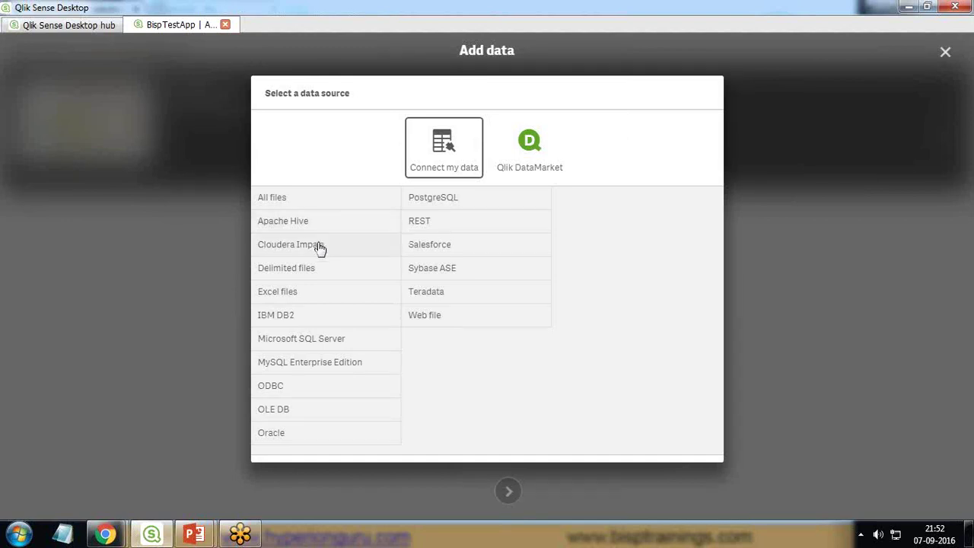
click(435, 246)
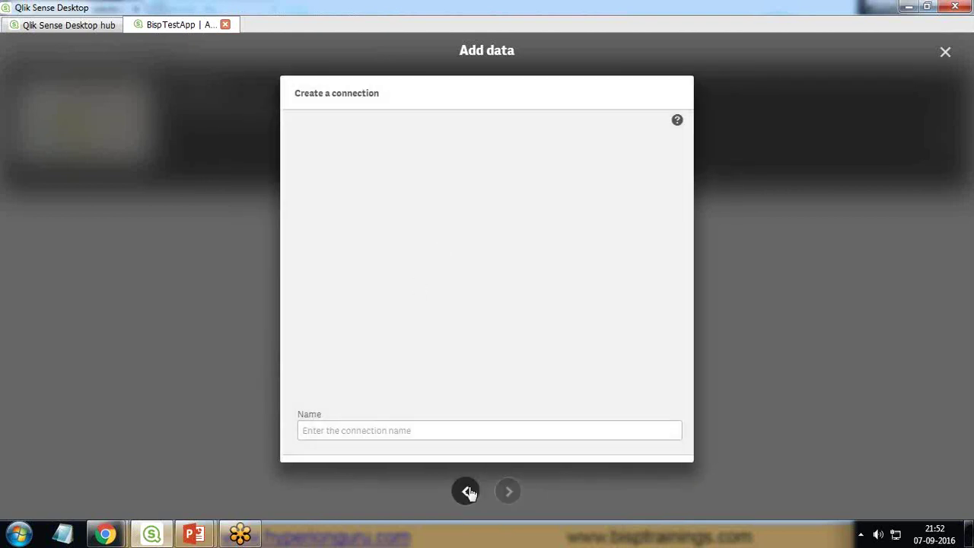
click(465, 490)
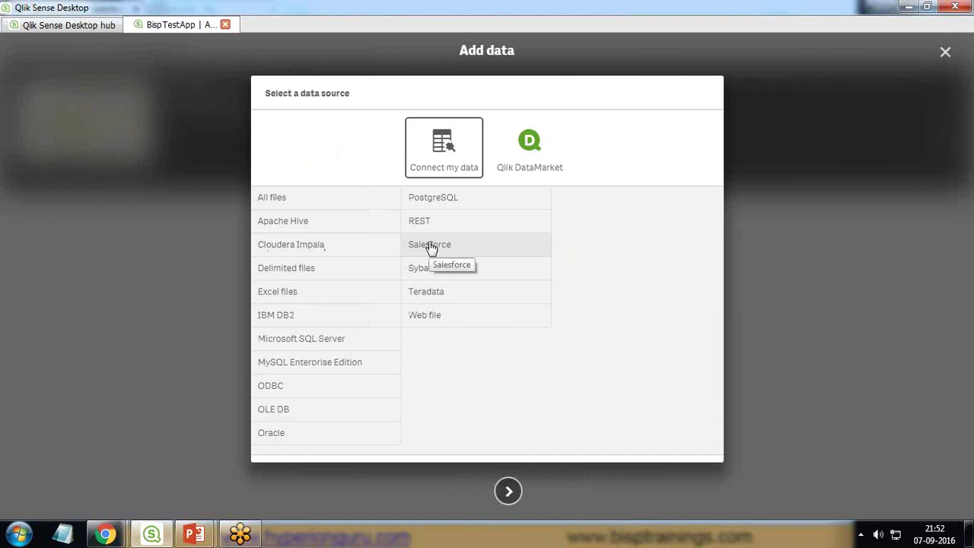
click(436, 249)
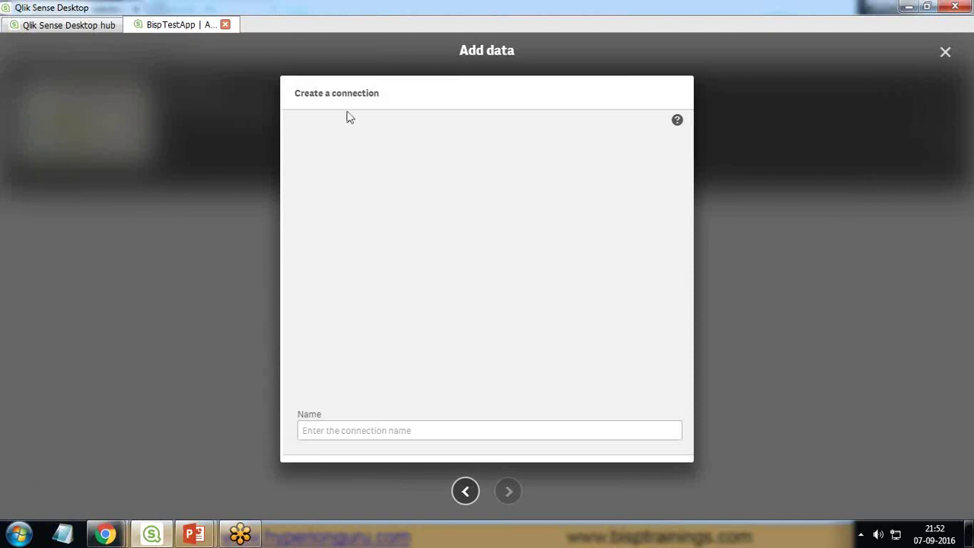
click(340, 168)
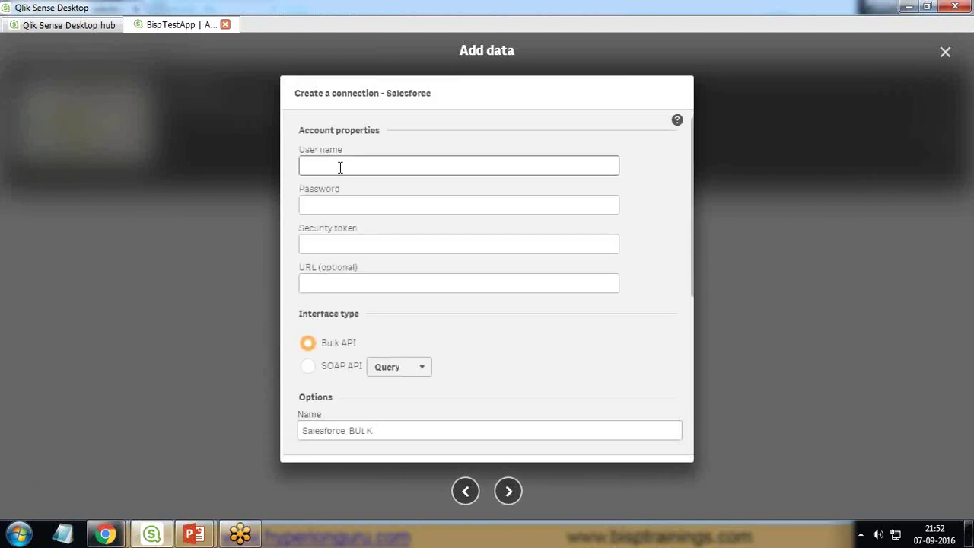
Step: Enter the Salesforce login e-mail and account password in the connection form
click(339, 205)
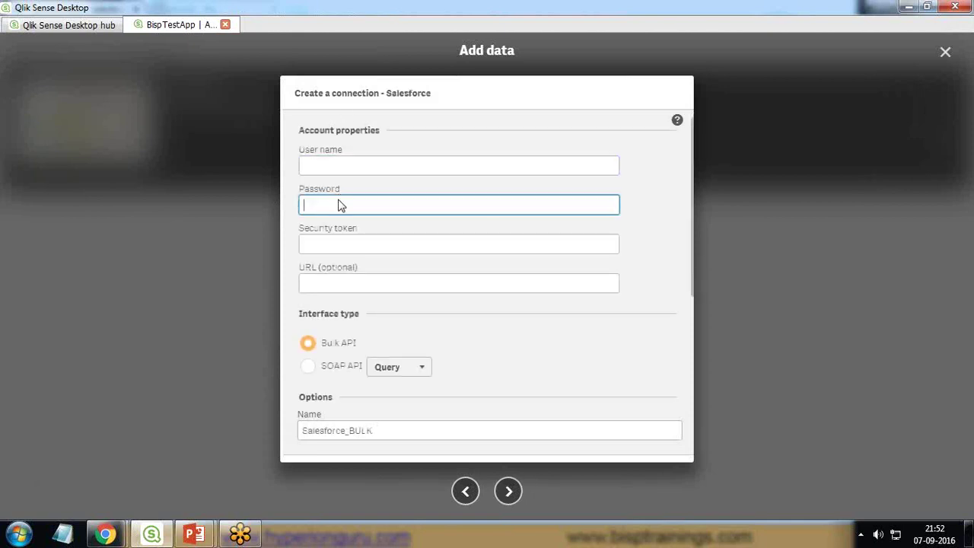
click(341, 244)
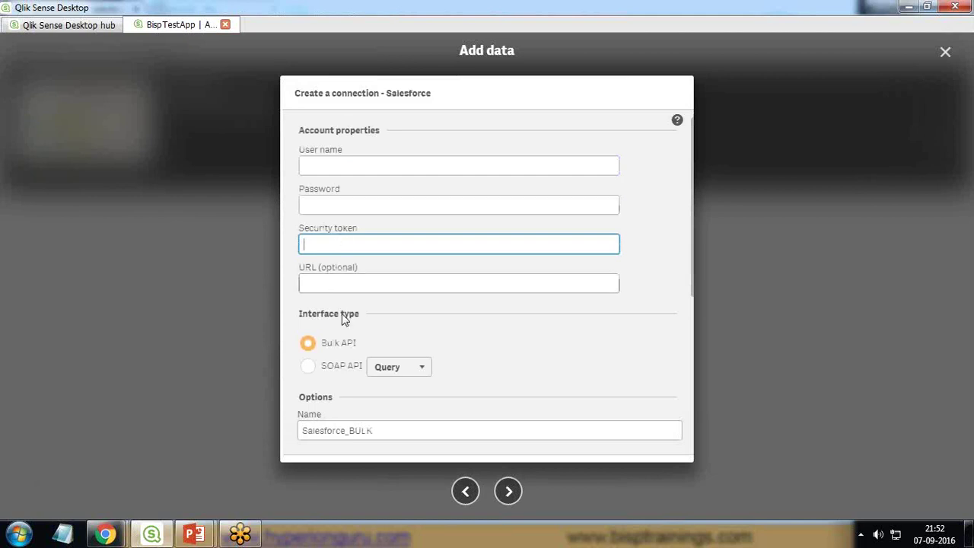
click(349, 175)
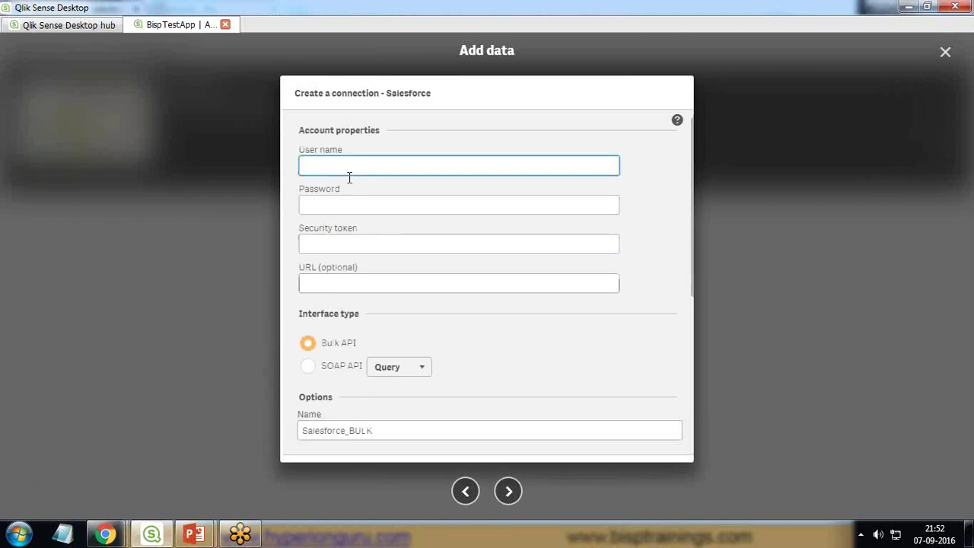
key(Tab)
text(*)
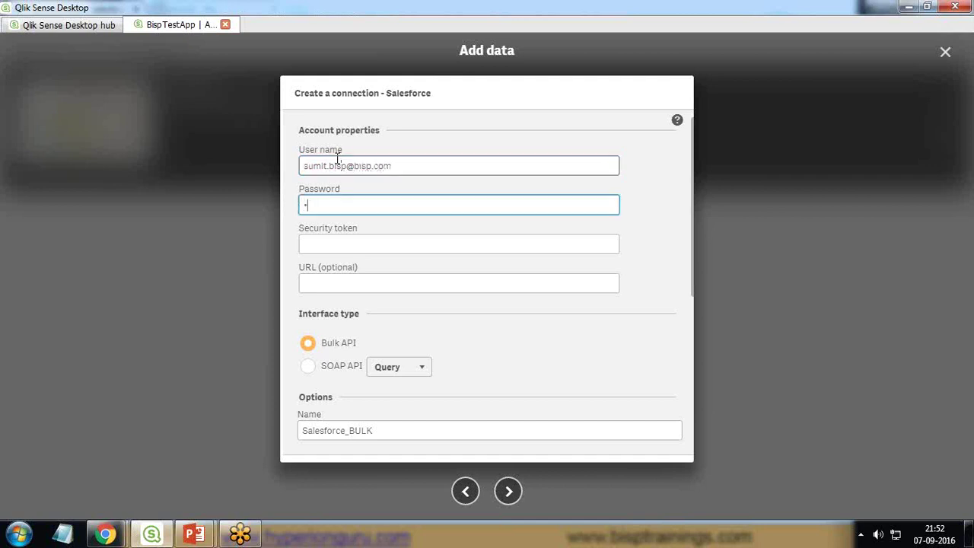
text(***********)
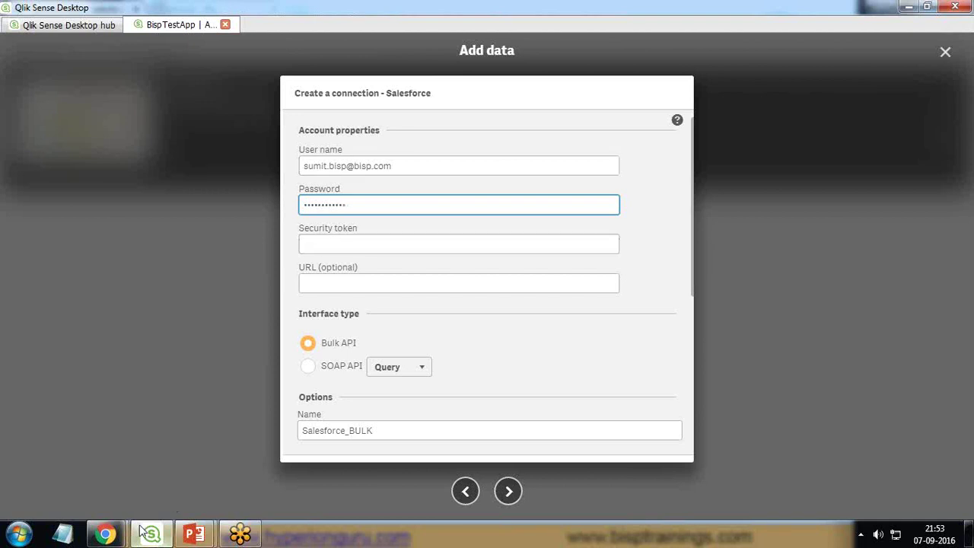
click(105, 533)
Step: Reset the Salesforce security token from personal settings so a new one is e-mailed
click(204, 487)
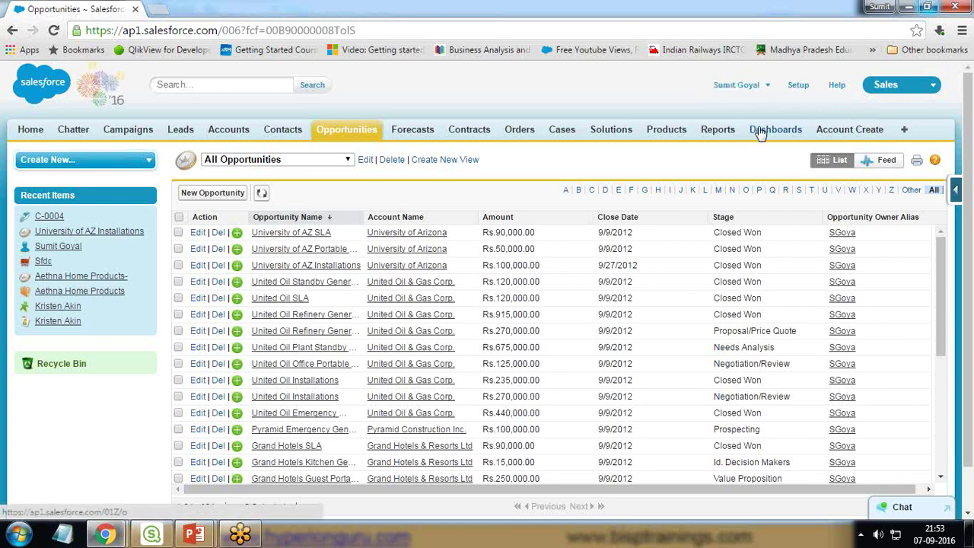
click(770, 87)
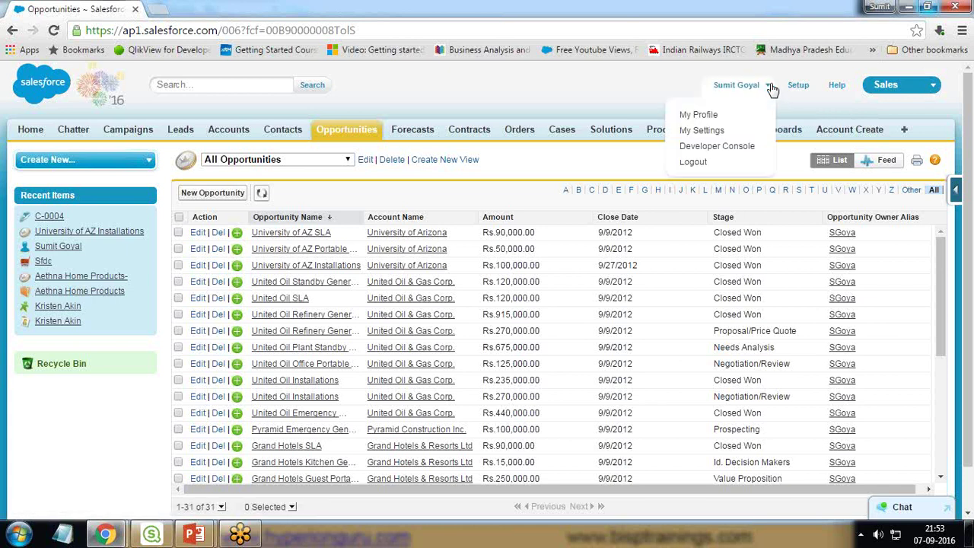
click(702, 130)
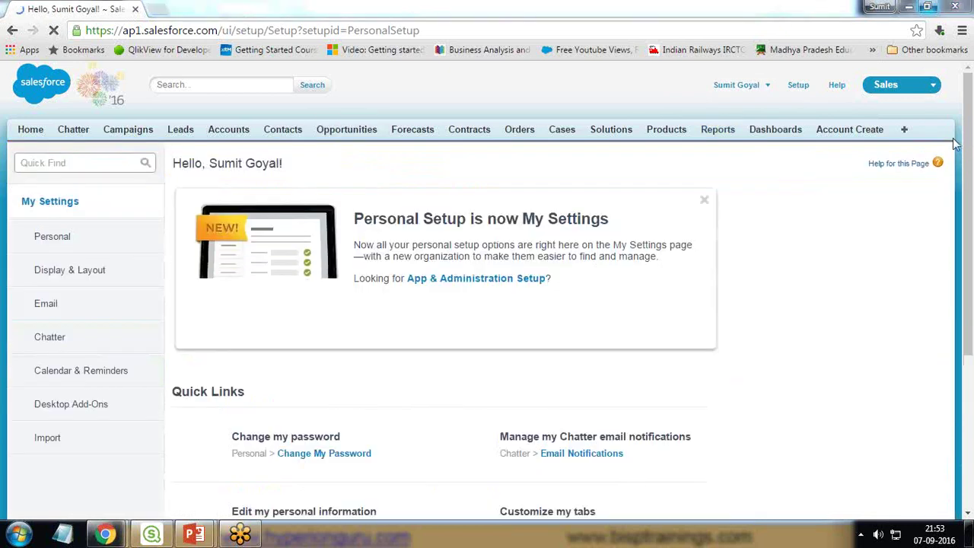
click(61, 239)
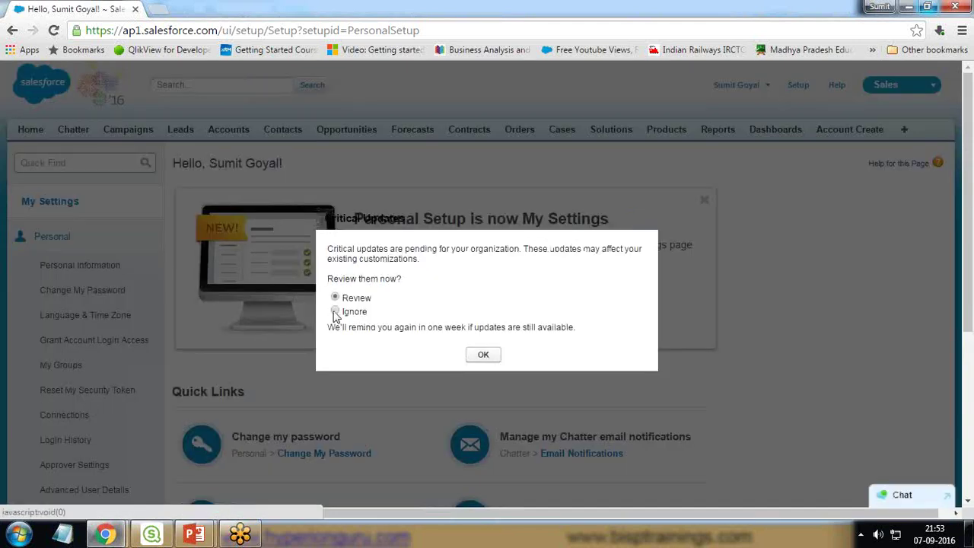
click(335, 312)
click(480, 356)
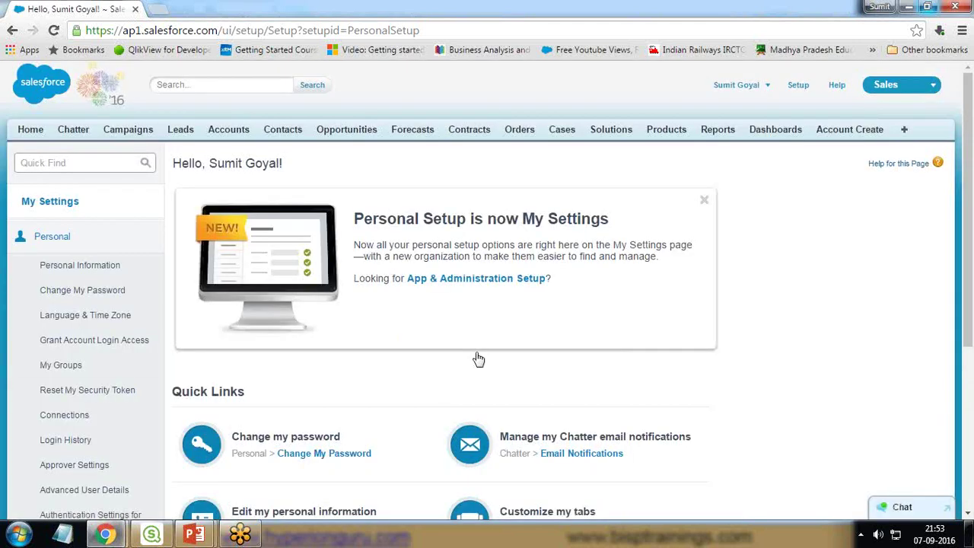
click(89, 395)
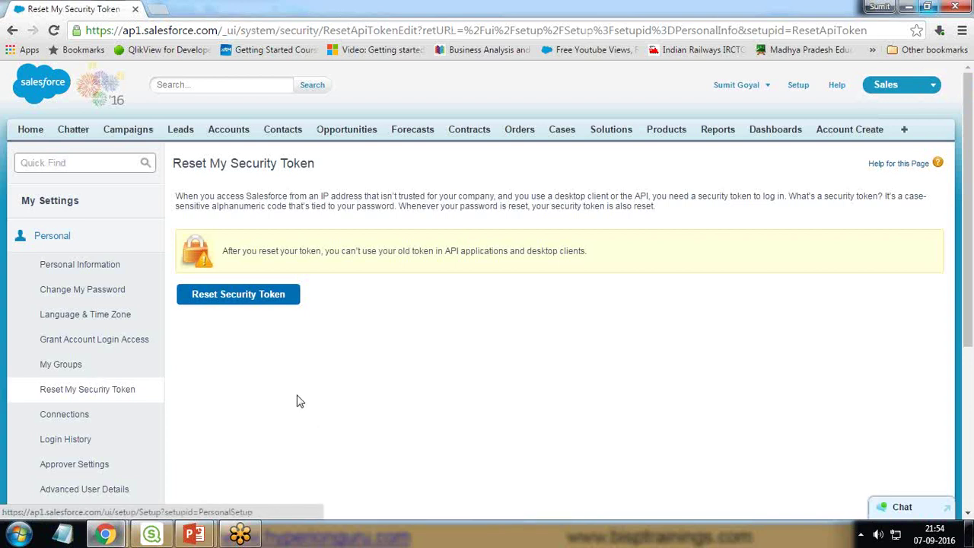
click(245, 300)
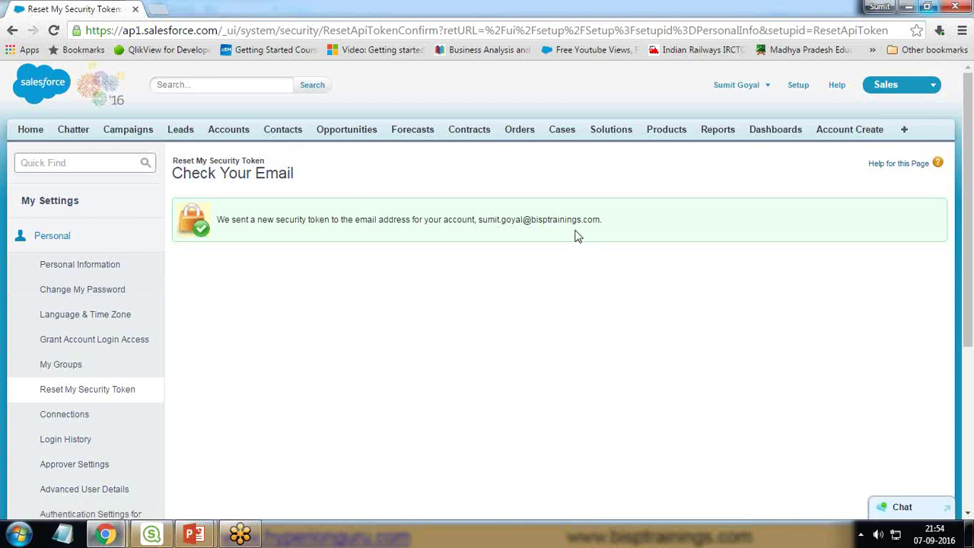
Step: Open the security token e-mail in Gmail and select the new token for copying
drag(477, 220, 572, 219)
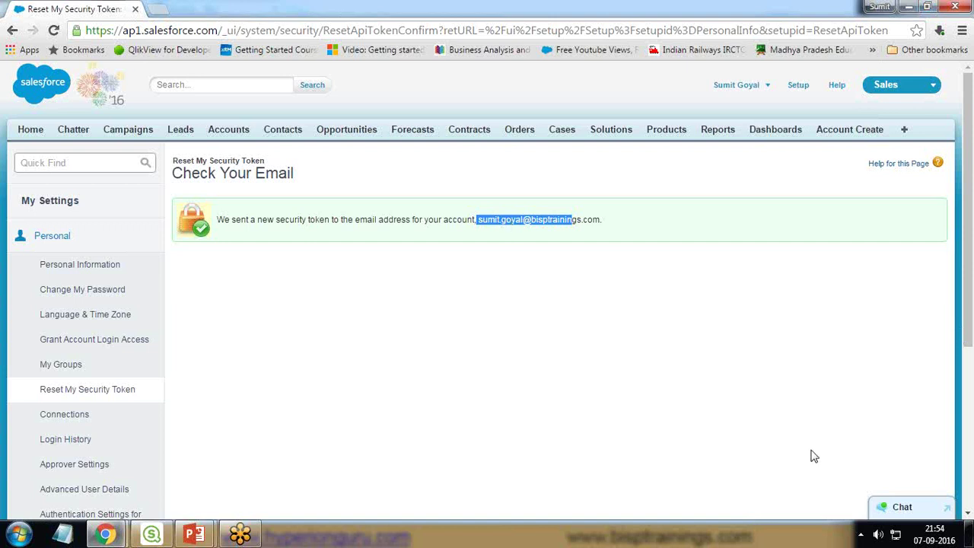
key(alt+Tab)
click(379, 149)
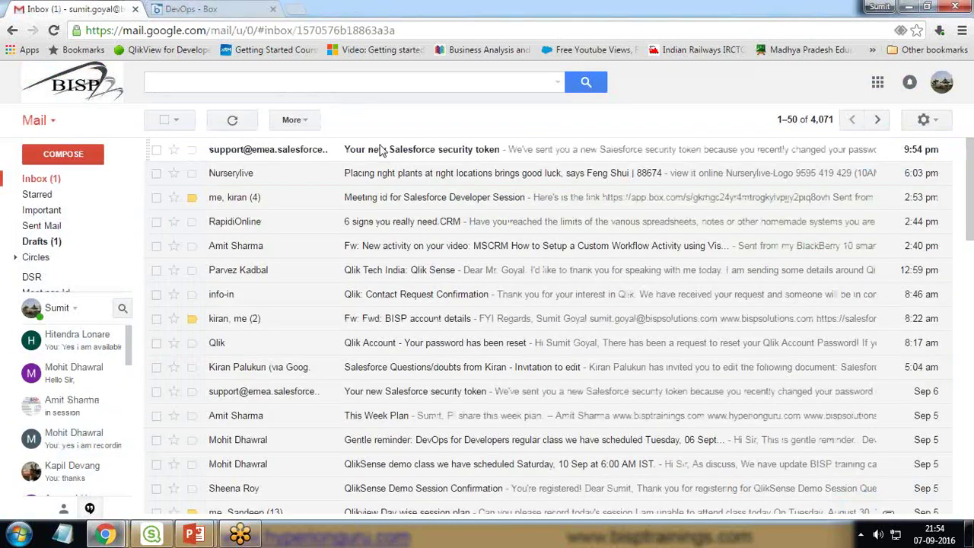
drag(310, 261, 418, 261)
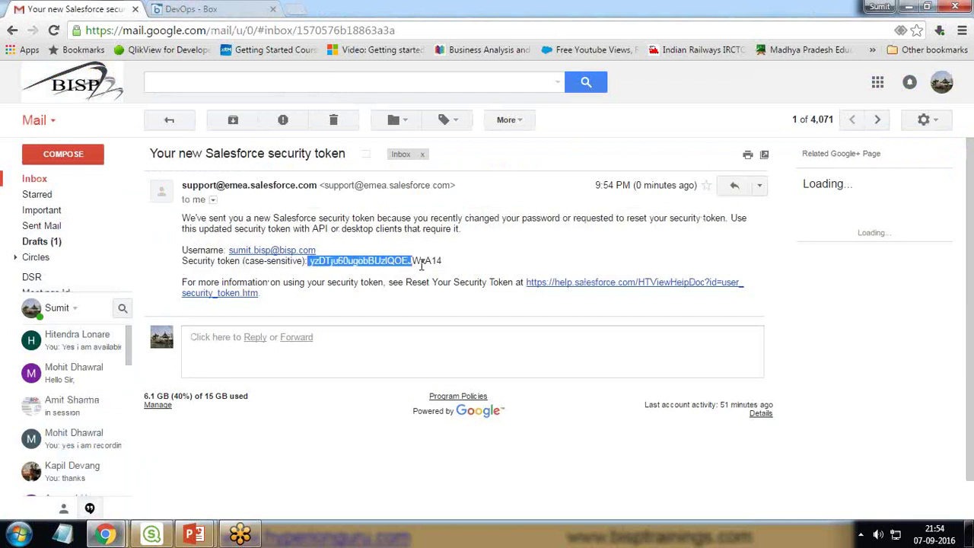
click(340, 260)
drag(311, 261, 443, 262)
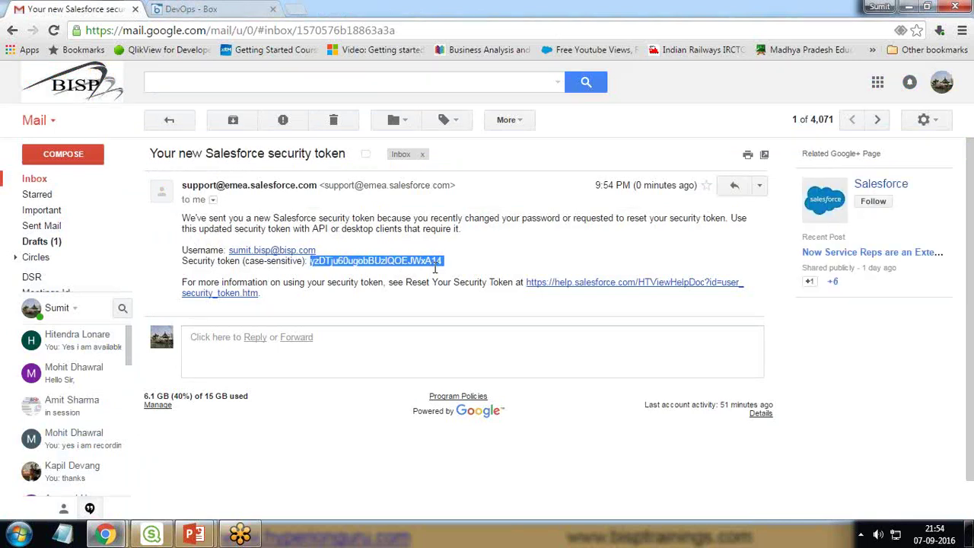
right_click(417, 262)
Step: Copy the new token and paste it into the connection's Security token field
click(444, 275)
click(152, 534)
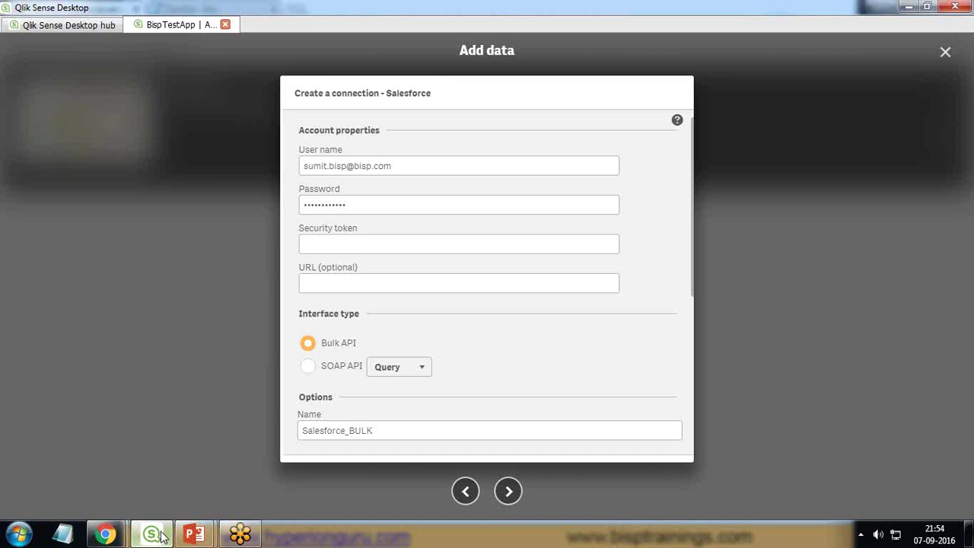
right_click(342, 245)
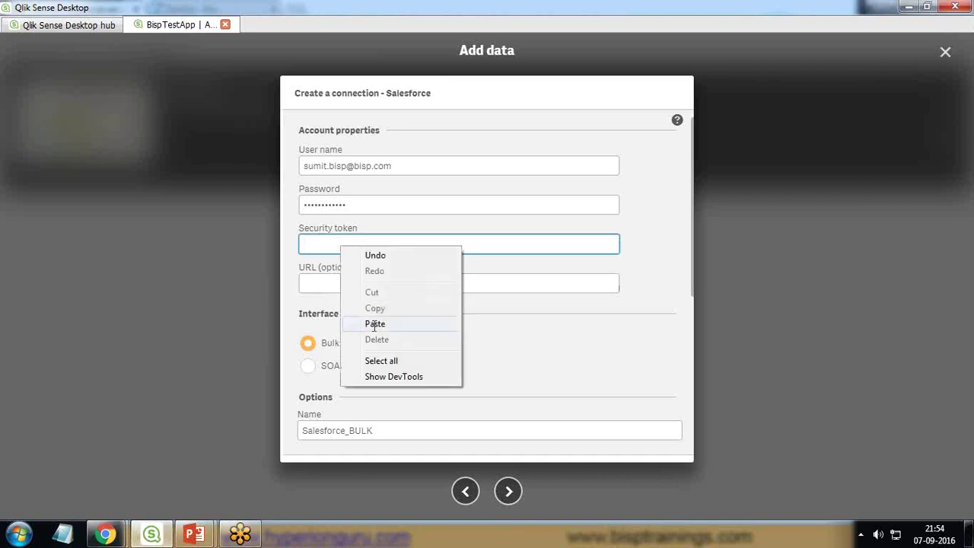
click(371, 322)
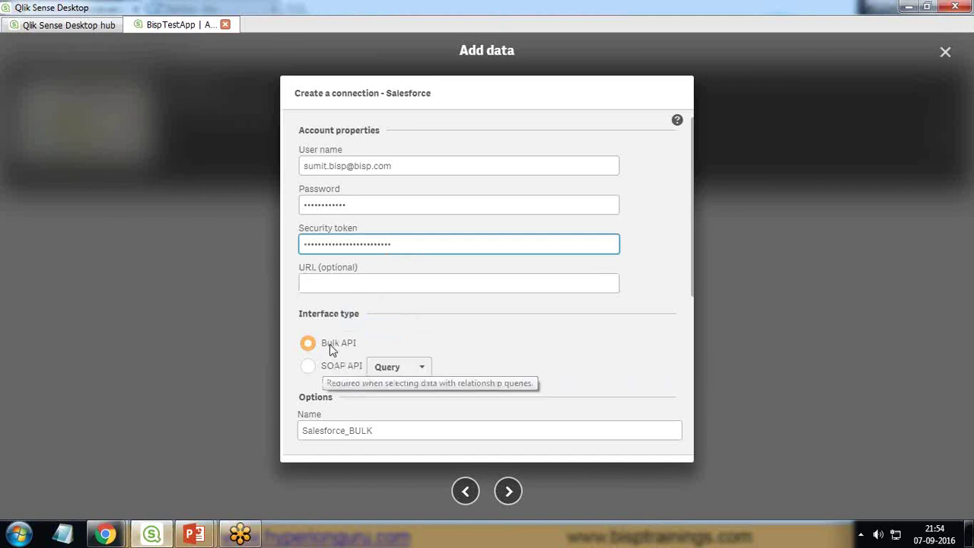
Step: Rename the connection to 'Salesforce Connection' and proceed to table selection
drag(379, 431, 290, 428)
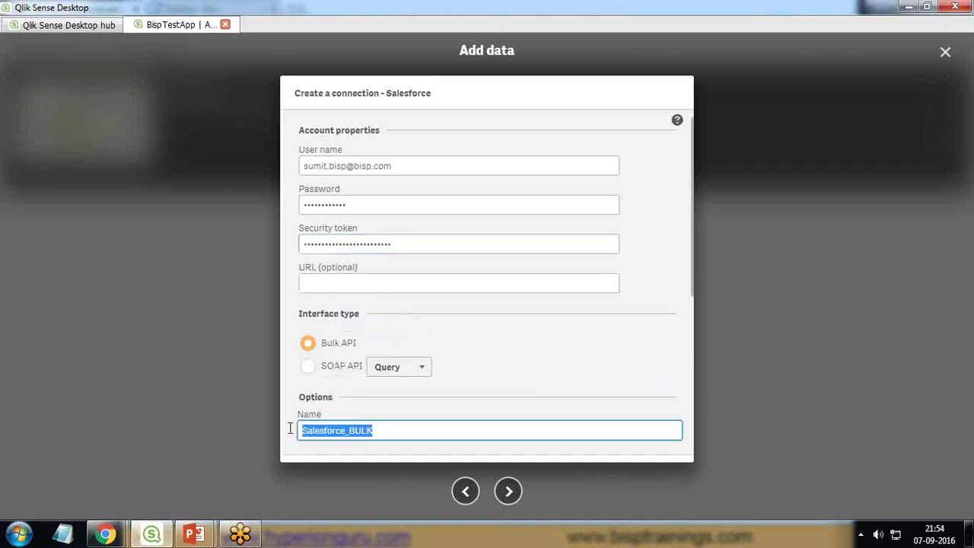
text(Salesforbe)
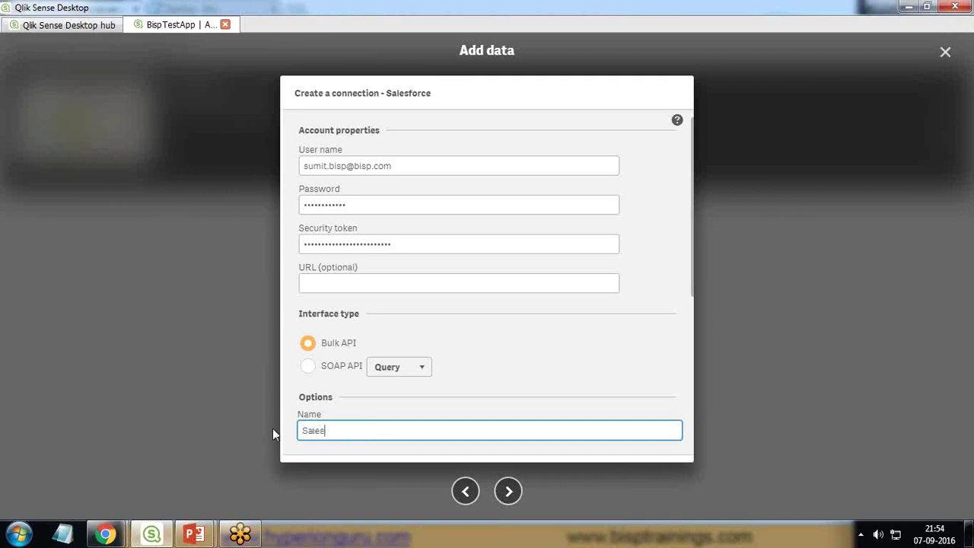
text( Connection)
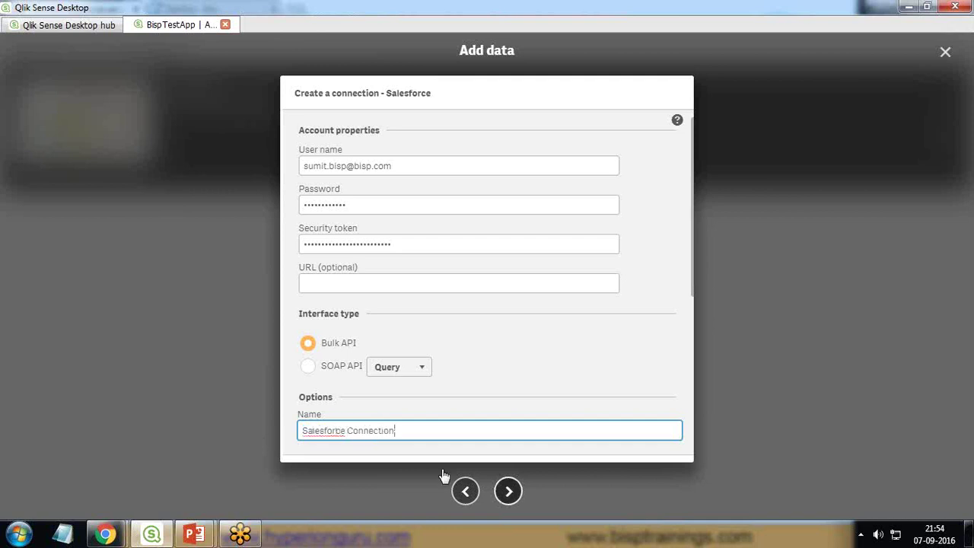
click(508, 491)
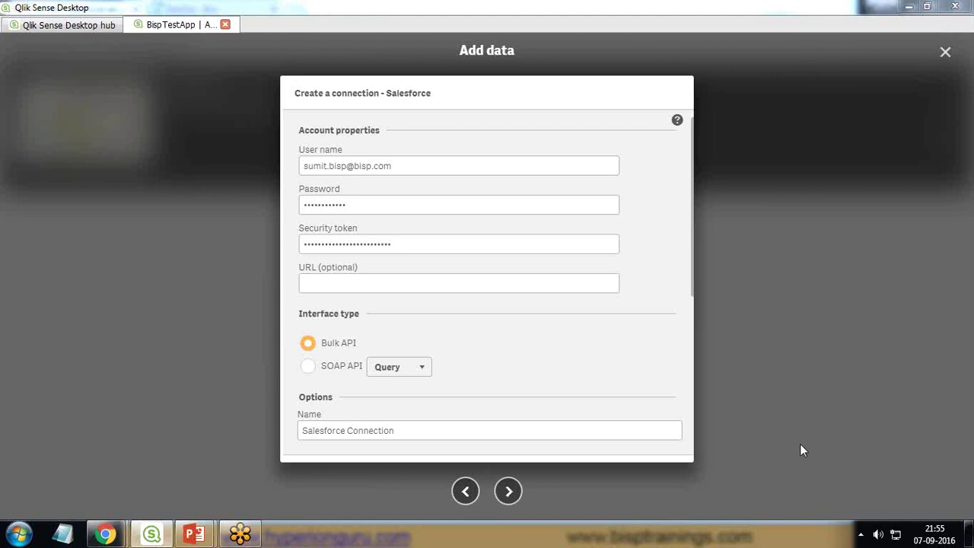
key(Return)
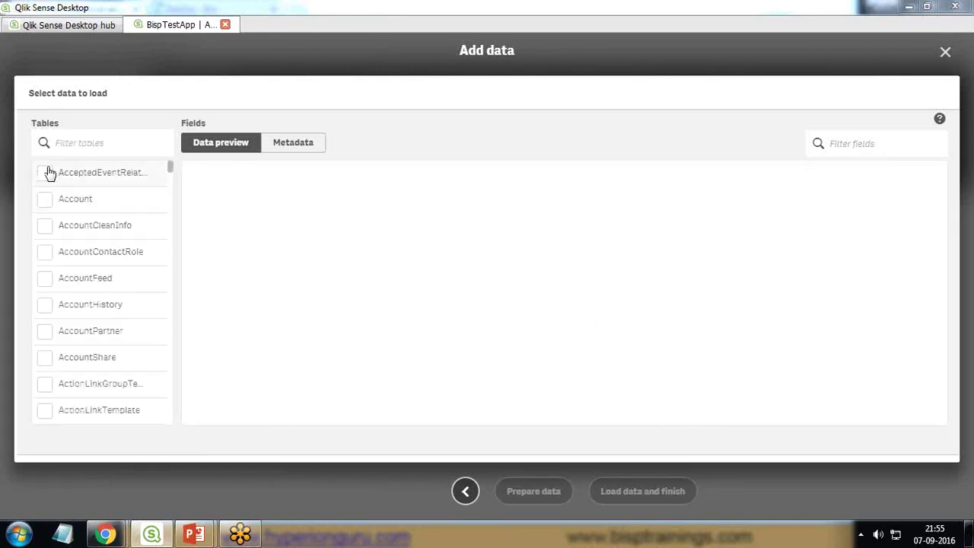
Step: Filter tables by 'Op' and check the Opportunity table with its 41 fields
mouse_move(171, 172)
mouse_down()
mouse_move(172, 380)
mouse_move(167, 156)
mouse_up()
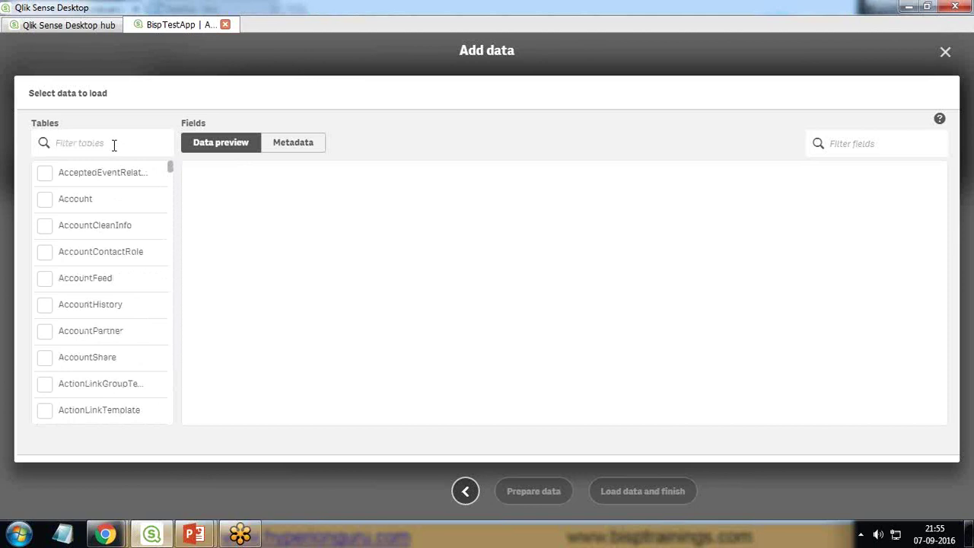
text(Op)
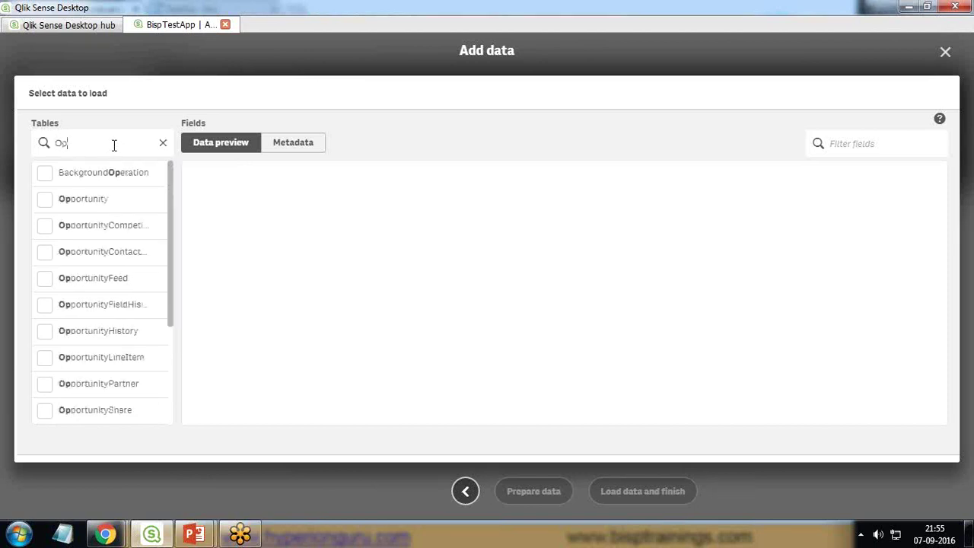
click(44, 199)
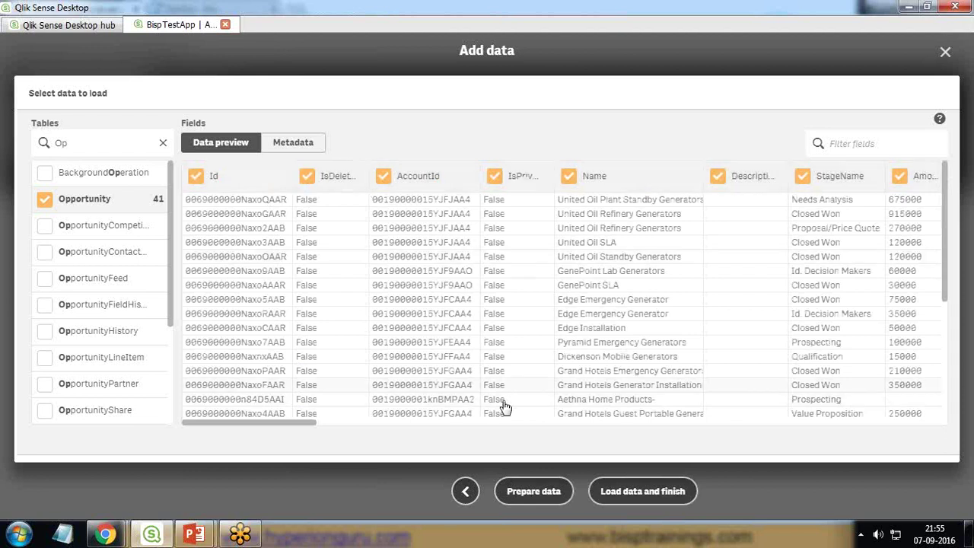
Step: Uncheck Id, IsDeleted, AccountId, IsPrivate, Description, TotalOpportunityQuantity, CloseDate, NextStep and IsWon
drag(273, 420, 203, 420)
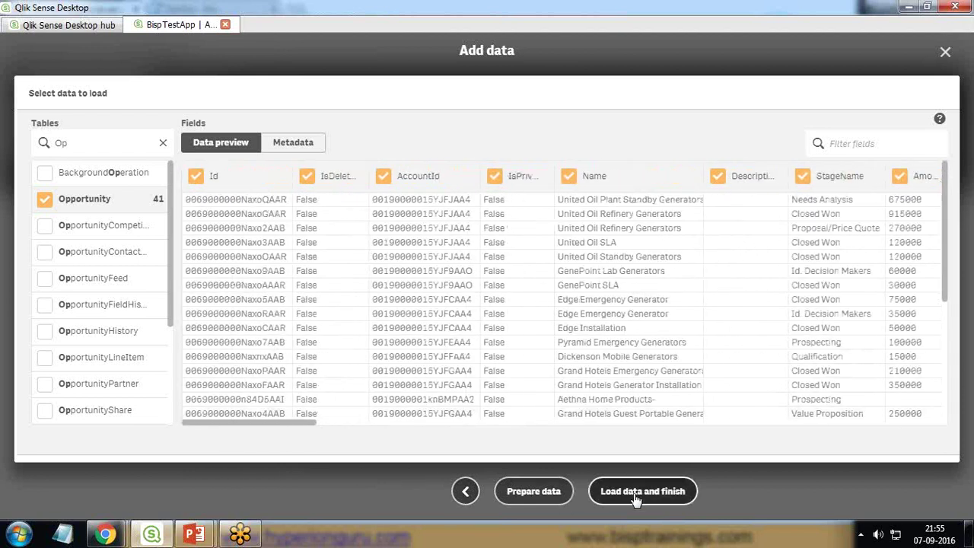
click(196, 177)
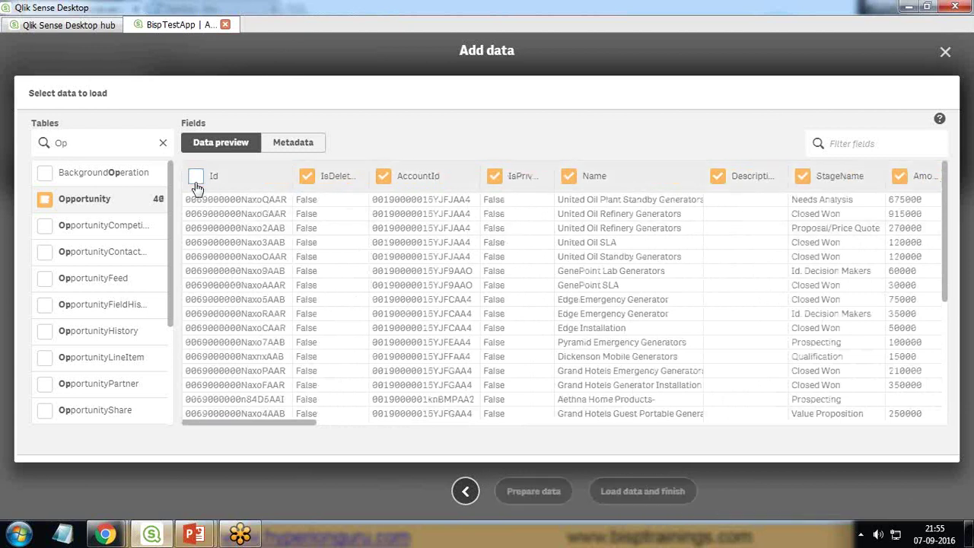
click(306, 177)
click(383, 176)
click(494, 177)
drag(291, 421, 341, 421)
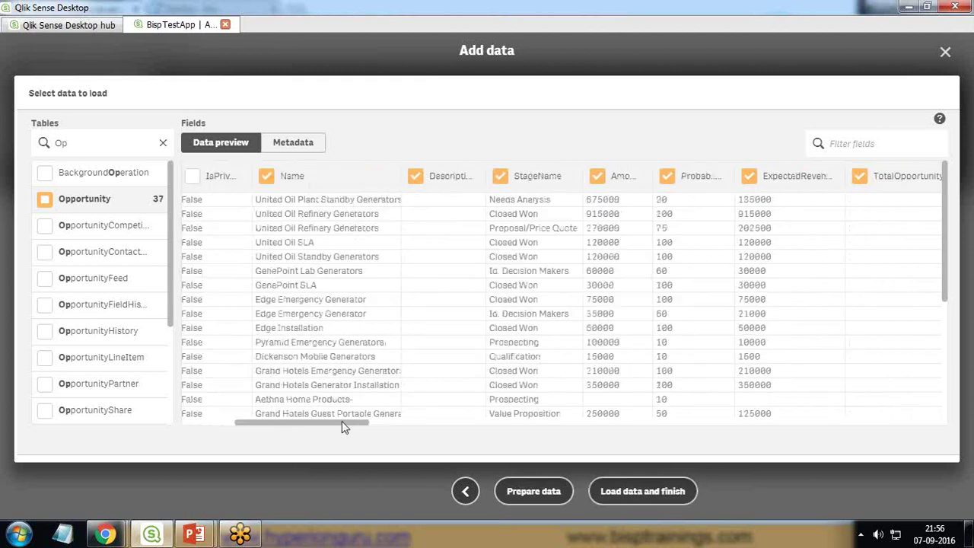
click(414, 177)
drag(340, 424, 414, 423)
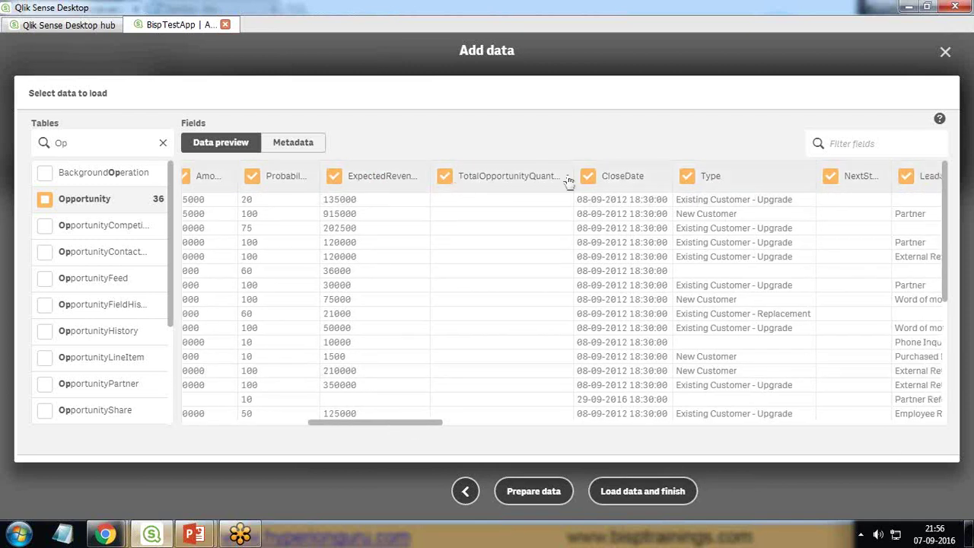
click(588, 176)
click(445, 176)
drag(383, 425, 449, 423)
click(458, 177)
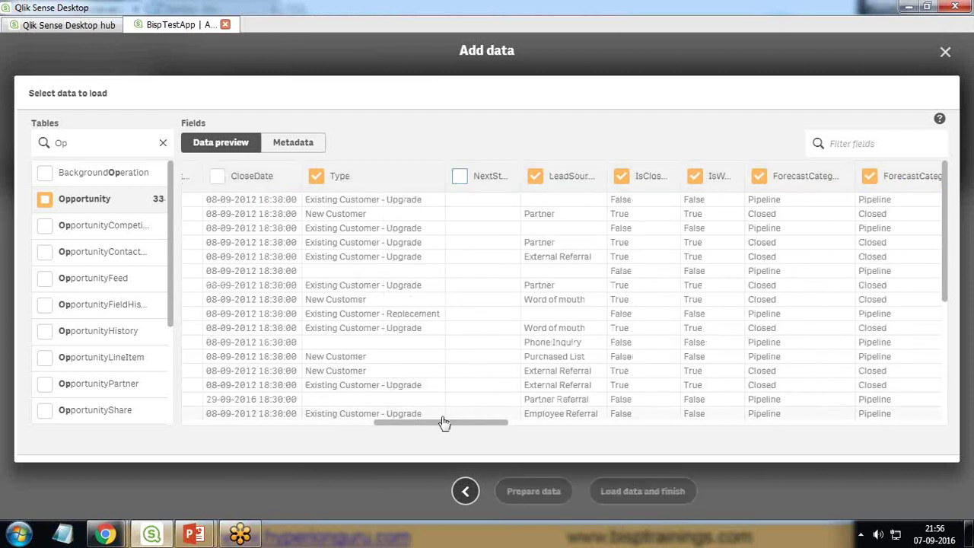
drag(469, 424, 507, 428)
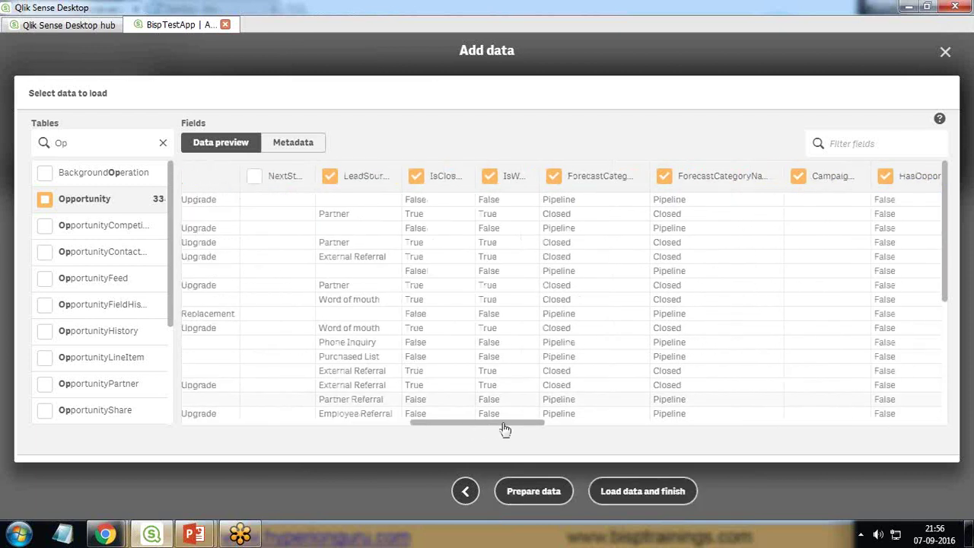
click(490, 177)
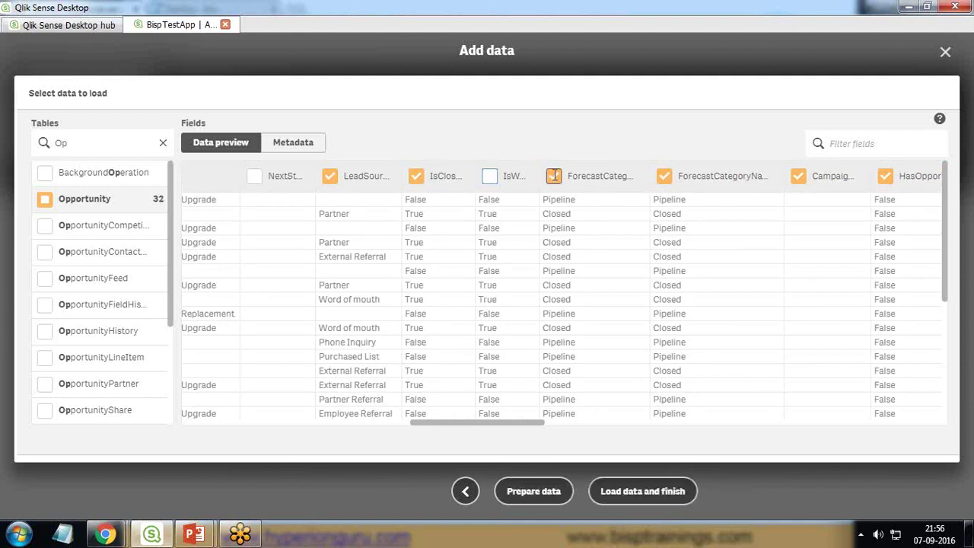
Step: Uncheck the campaign, line-item, price book, owner, created/modified, fiscal and last-viewed fields
drag(528, 423, 575, 421)
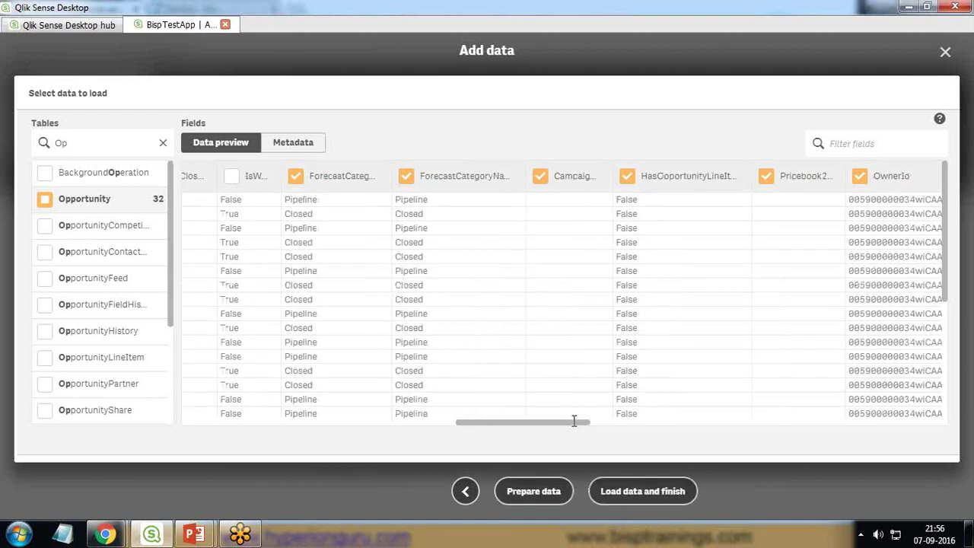
click(539, 176)
click(626, 175)
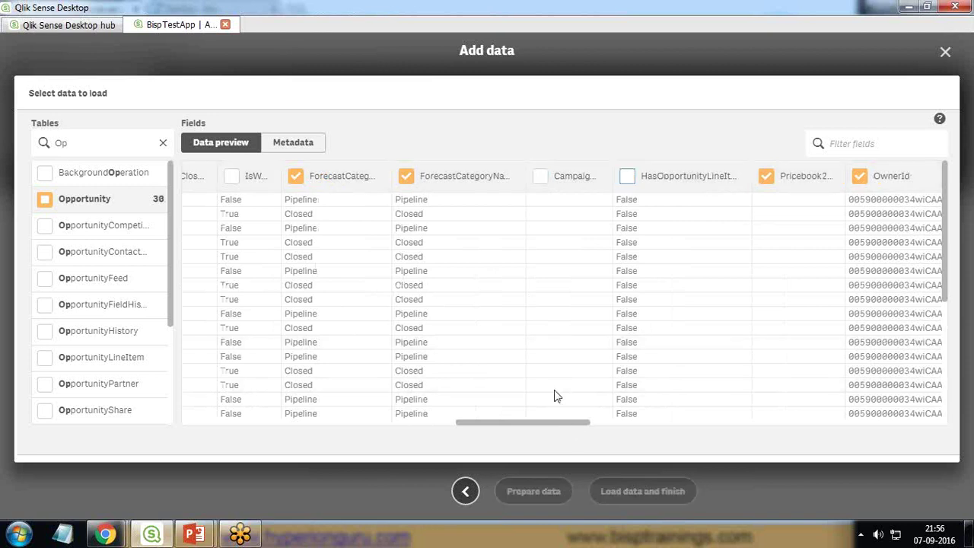
drag(550, 424, 598, 424)
click(484, 176)
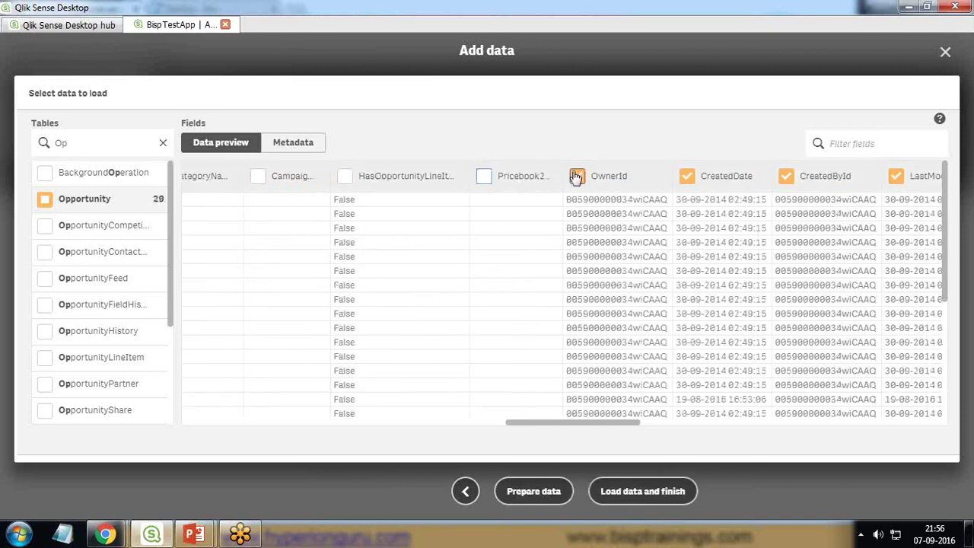
click(578, 176)
click(687, 176)
click(786, 176)
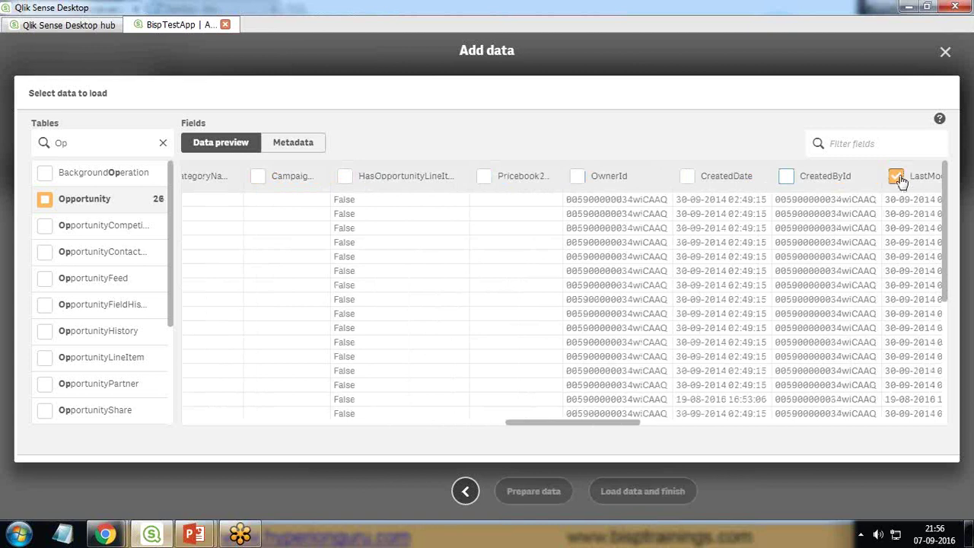
click(896, 176)
drag(589, 426, 707, 423)
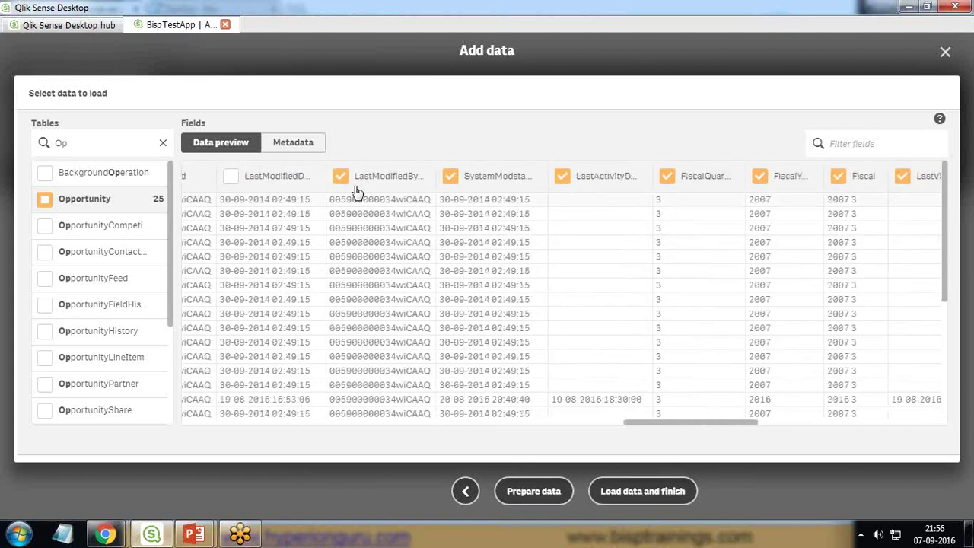
click(341, 175)
click(452, 179)
click(562, 176)
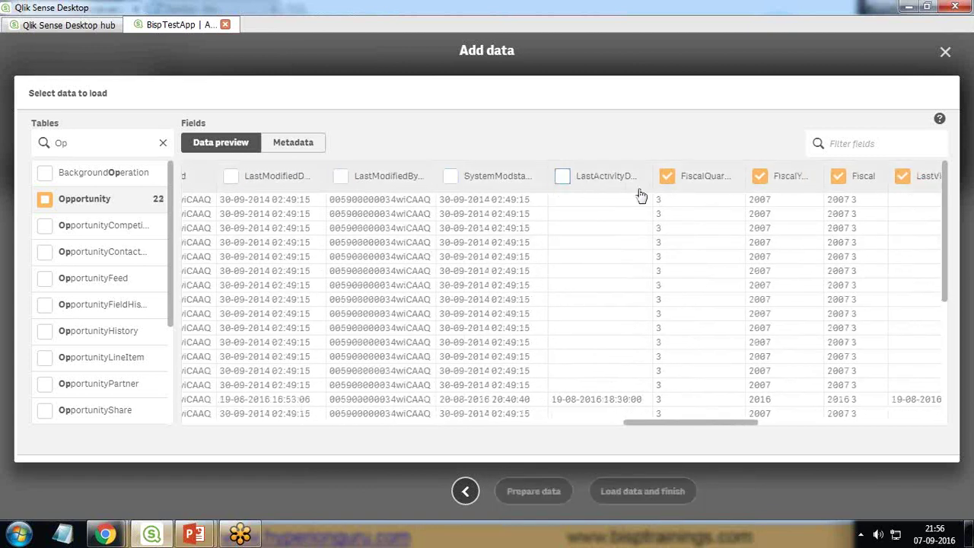
click(667, 176)
click(759, 176)
click(836, 176)
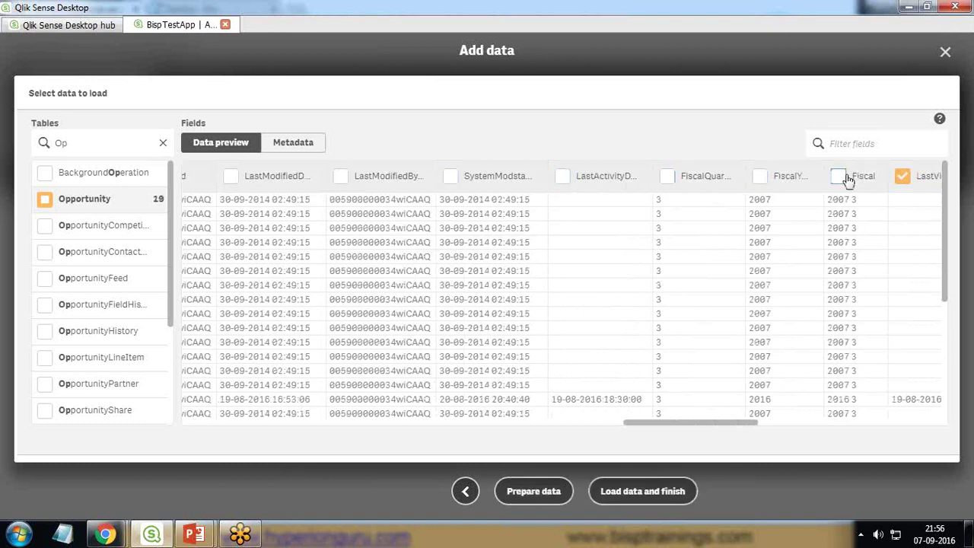
click(901, 176)
Step: Uncheck the last-referenced, activity, tracking, order, generator and competitor fields, then load the data
drag(701, 423, 880, 424)
click(614, 175)
click(736, 176)
click(842, 176)
click(583, 175)
click(734, 175)
click(852, 175)
click(679, 176)
click(805, 176)
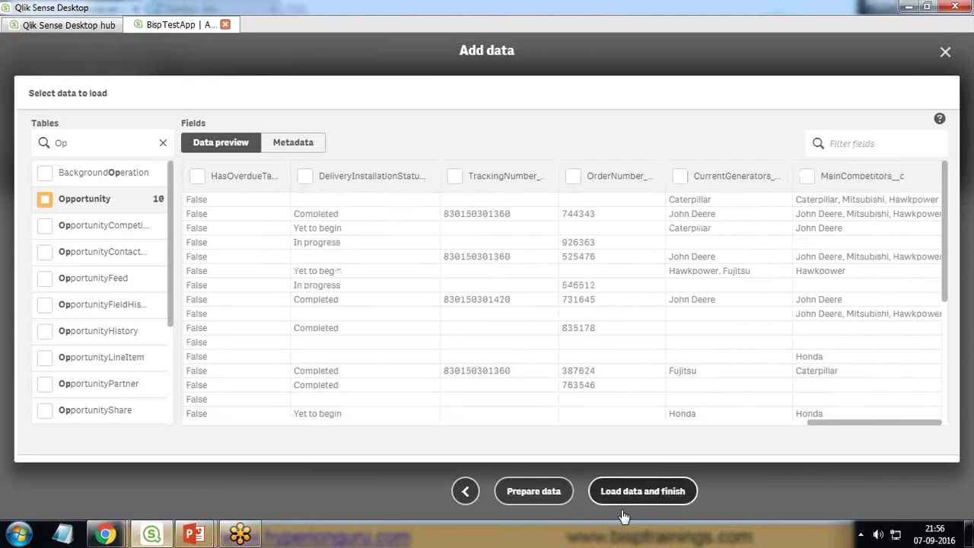
click(627, 497)
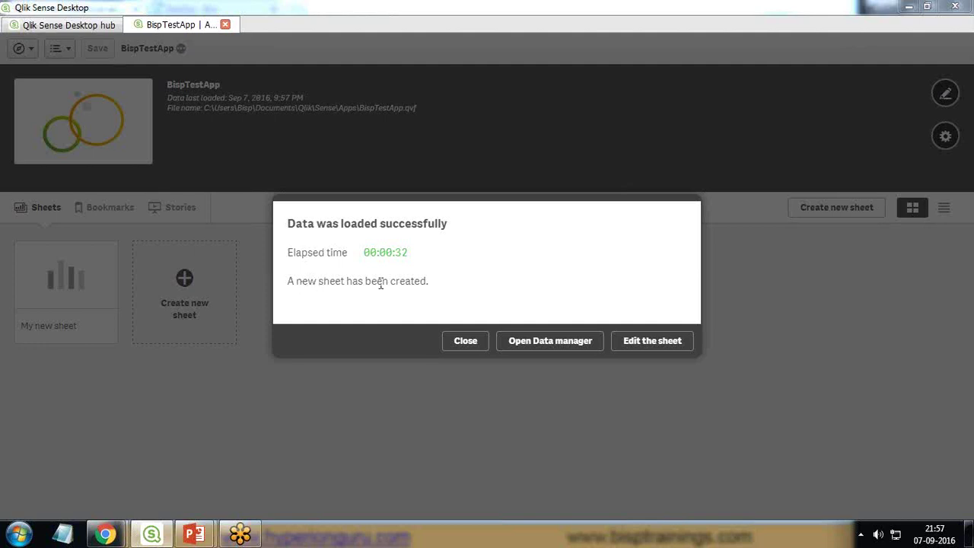
Step: Close the load-success message and open My new sheet for editing
click(465, 342)
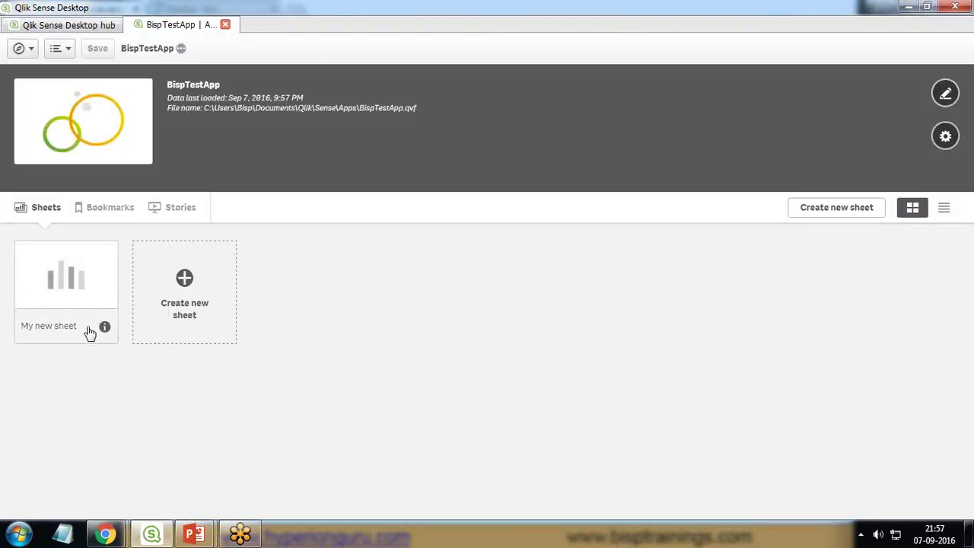
right_click(60, 303)
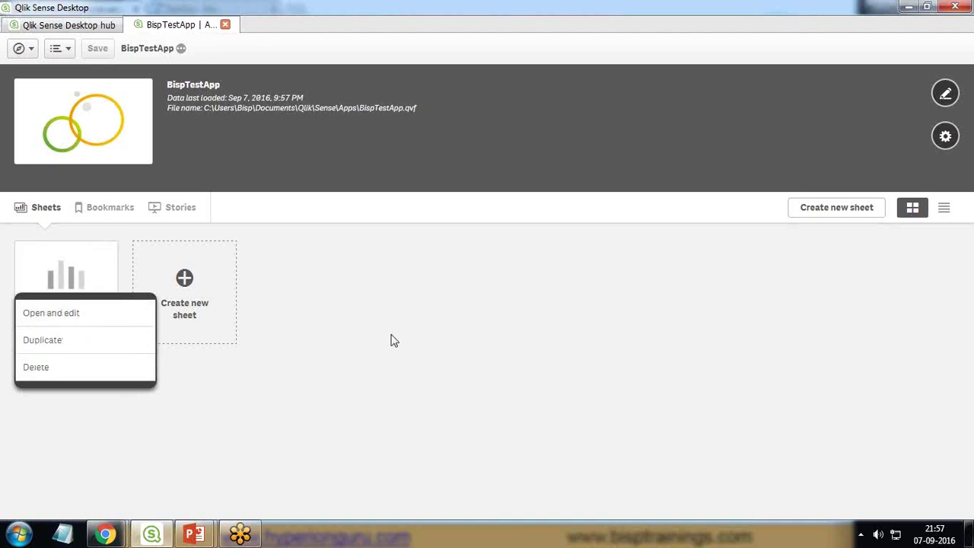
click(343, 330)
click(63, 289)
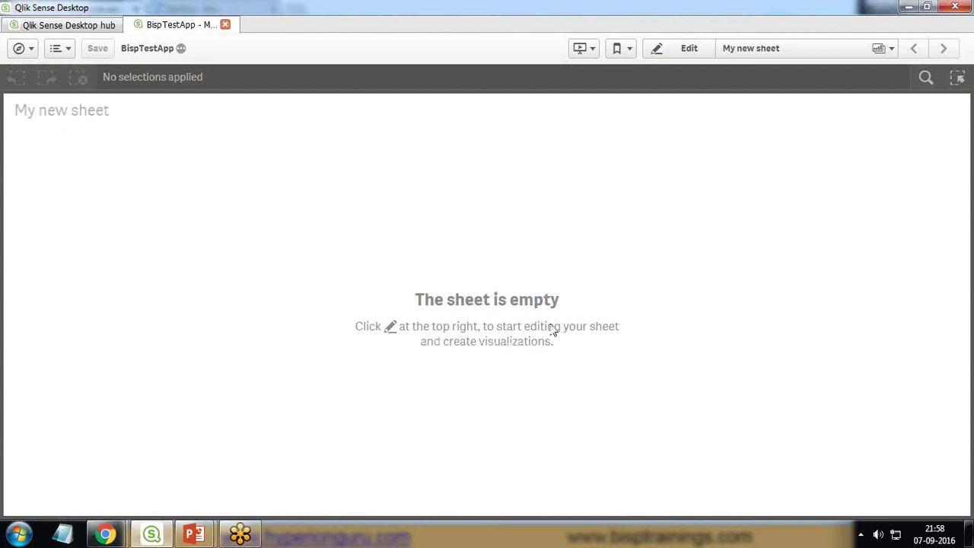
click(677, 48)
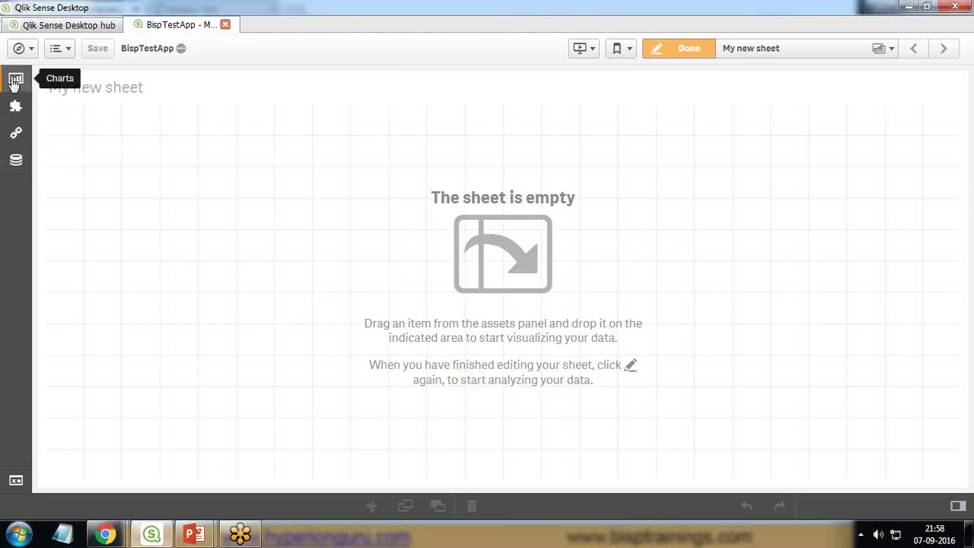
Step: Browse the Charts, Custom objects, Master items and Fields panels, ending on Charts
click(16, 80)
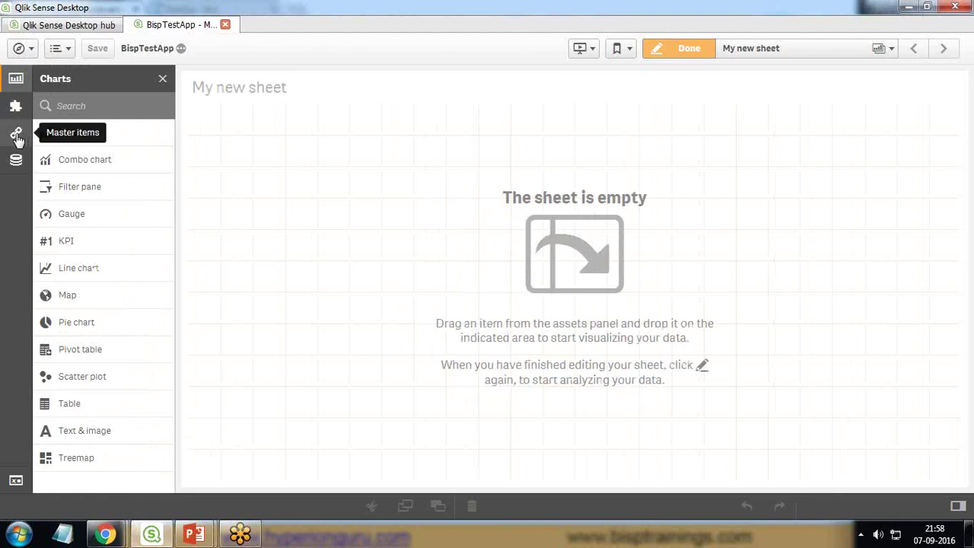
click(16, 106)
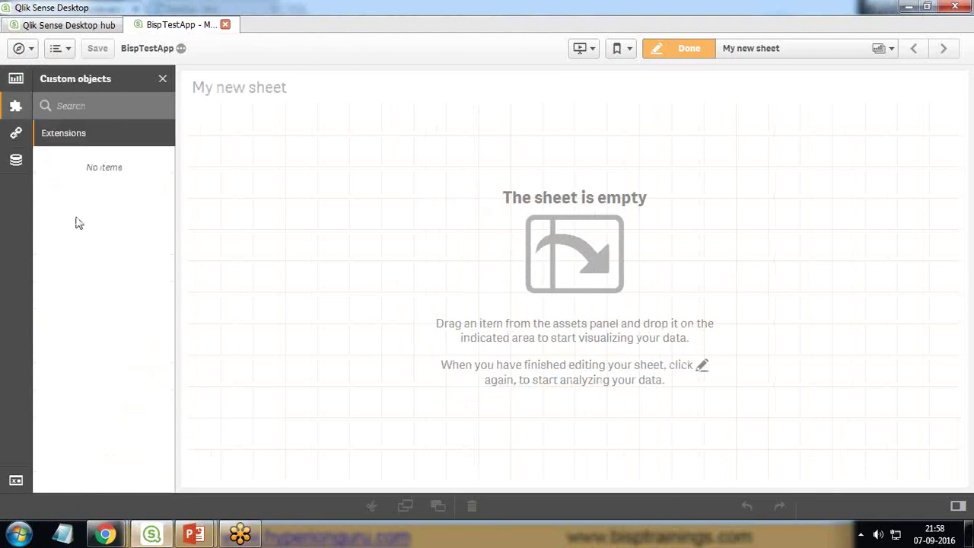
click(16, 132)
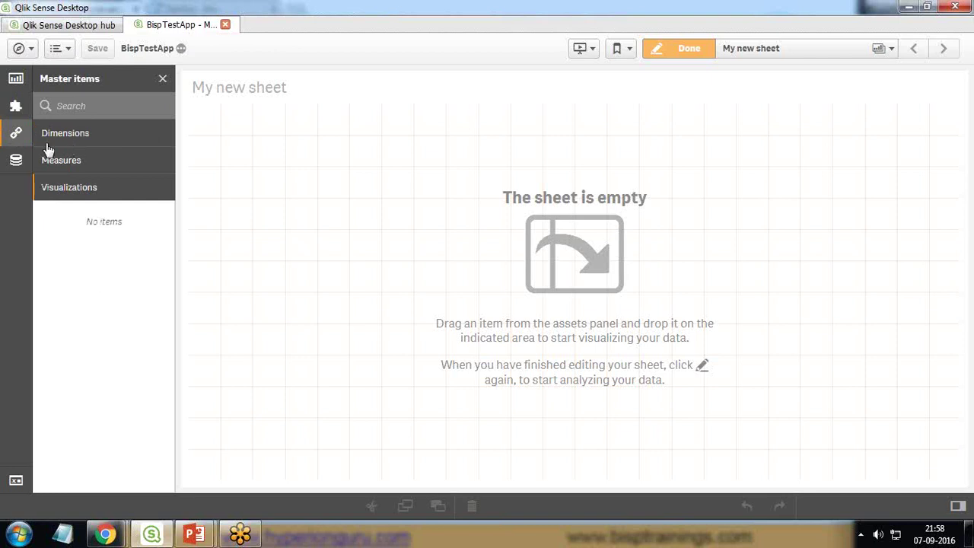
click(76, 133)
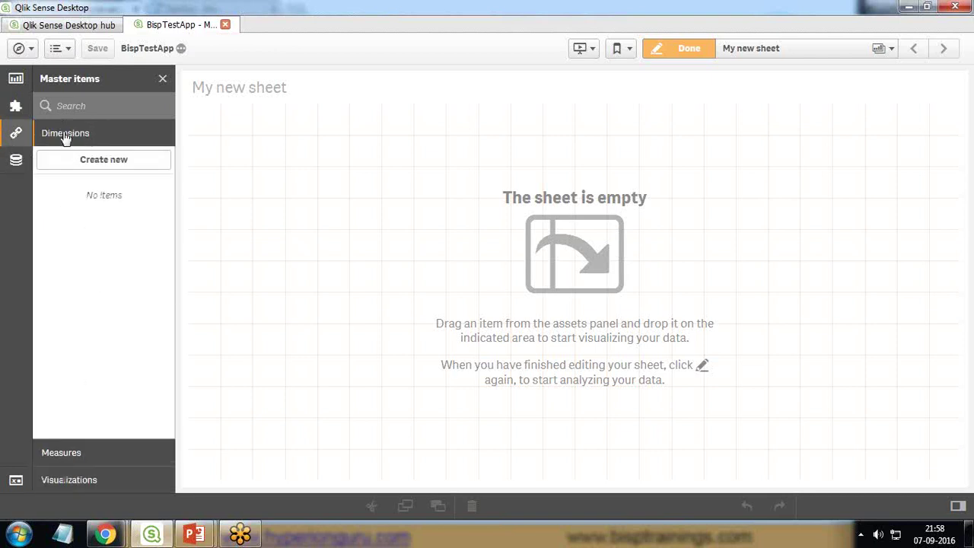
click(69, 457)
click(71, 485)
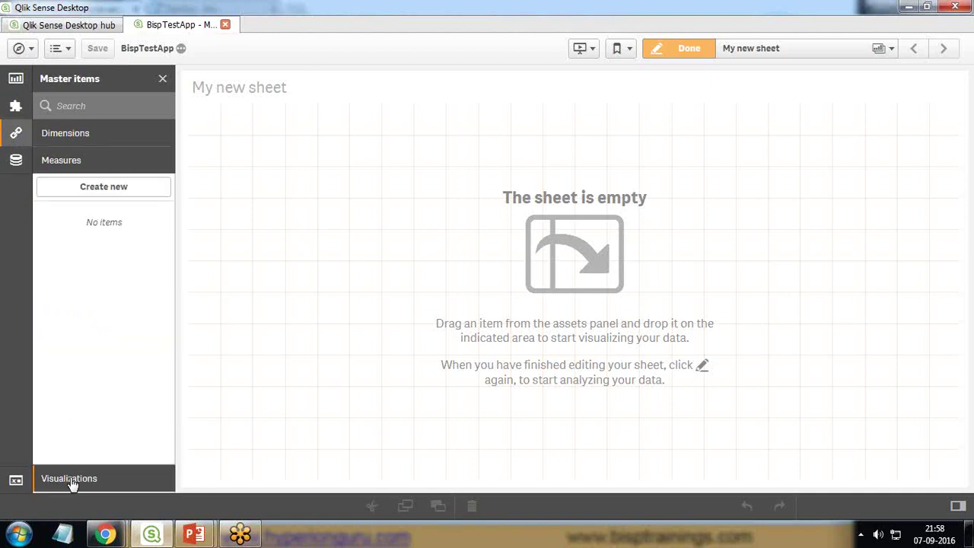
click(16, 159)
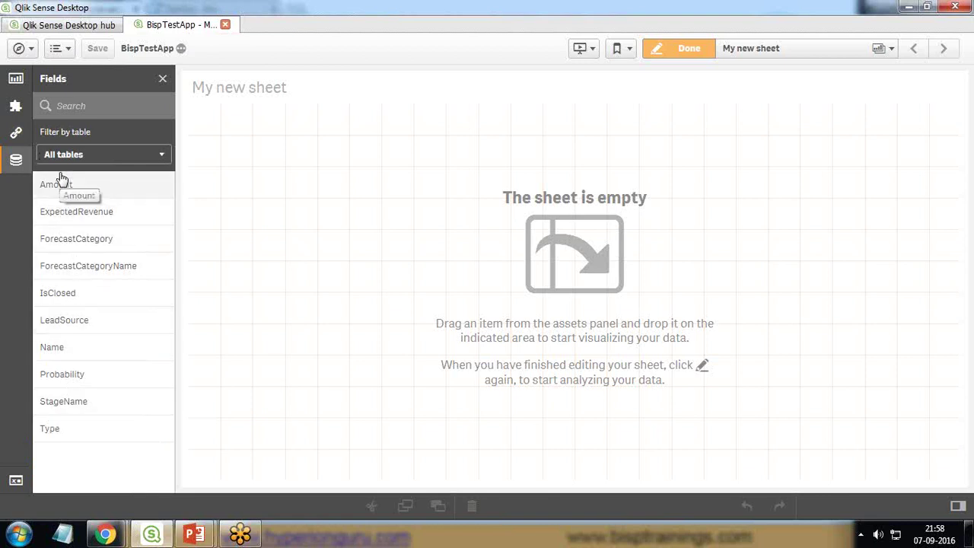
click(16, 80)
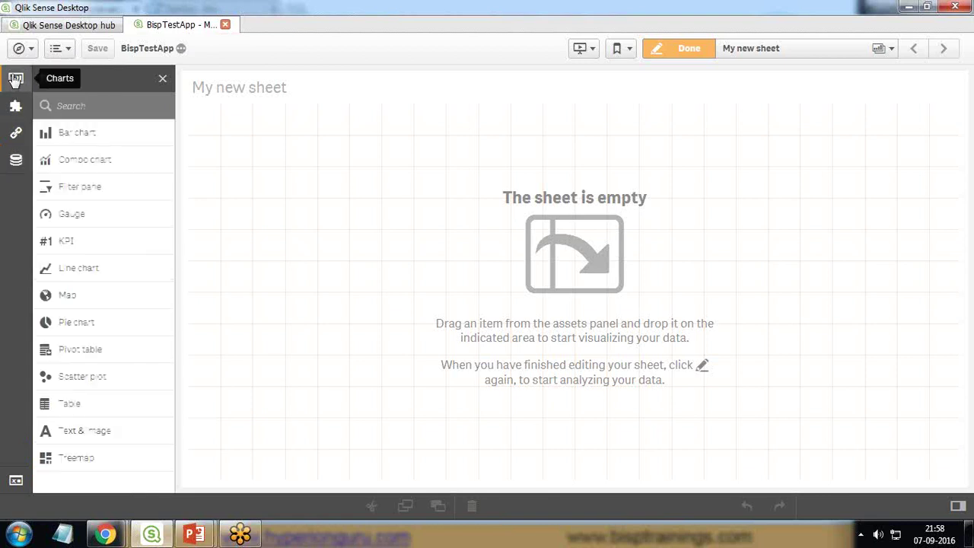
Step: Place a bar chart on the empty sheet and set its dimension to Name
drag(81, 137, 530, 254)
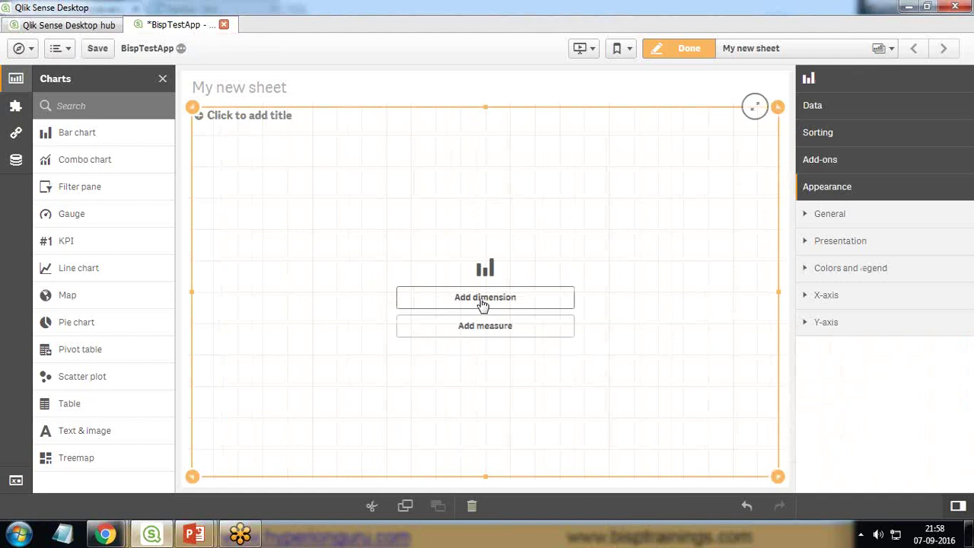
click(16, 161)
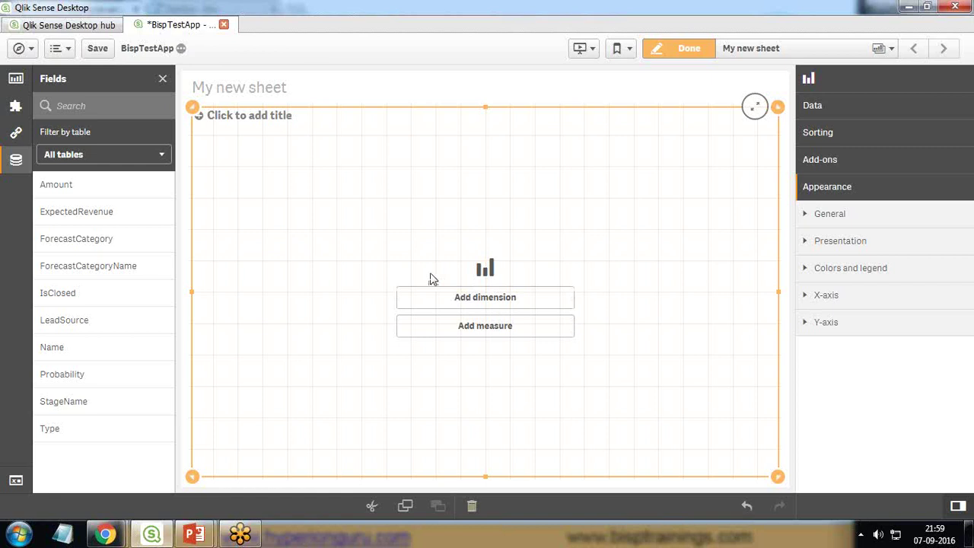
click(457, 303)
drag(735, 276, 741, 335)
click(602, 324)
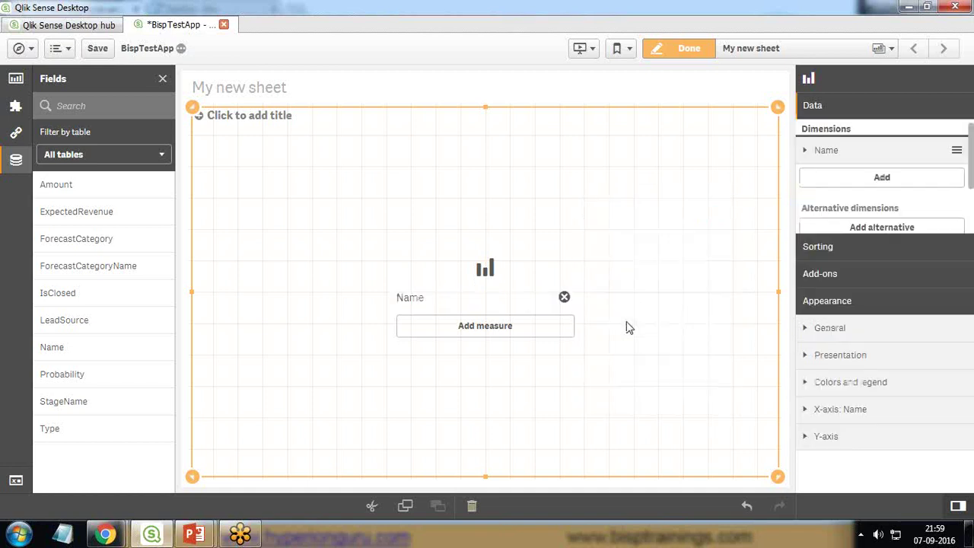
Step: Add Sum(Amount) as the bar chart's measure
click(479, 328)
scroll(742, 310, down, 1)
scroll(742, 310, up, 1)
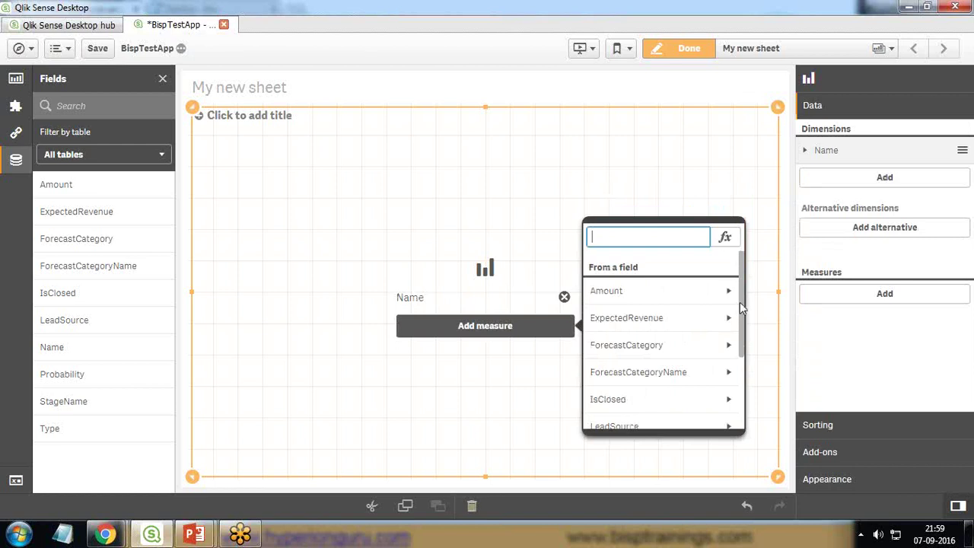
click(616, 295)
click(615, 293)
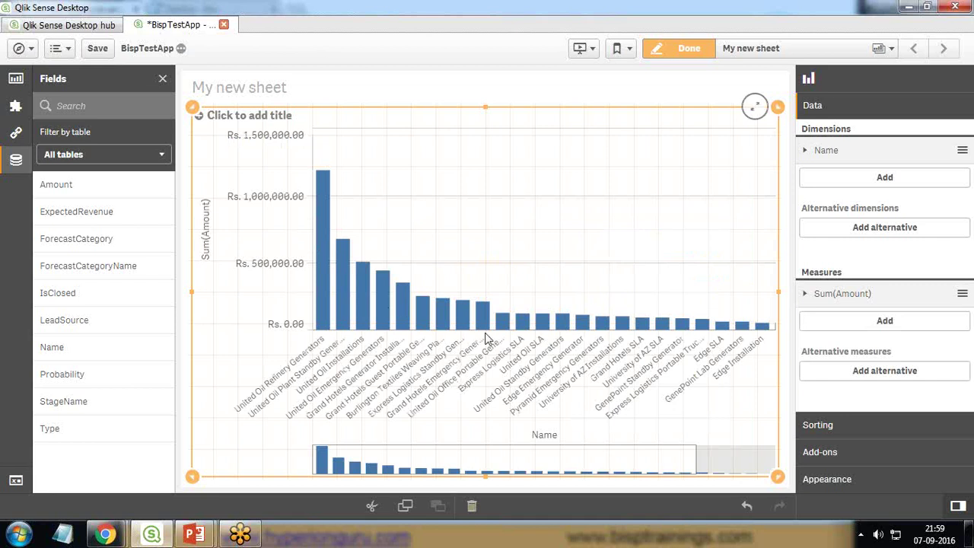
drag(387, 323, 373, 279)
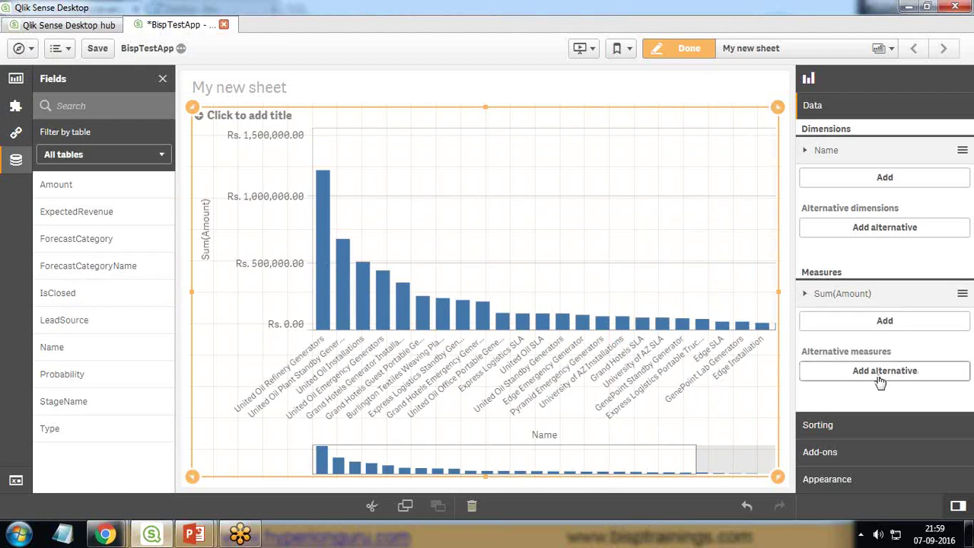
Step: Open the chart's Sorting section and expand the Name and Sum(Amount) sort options
click(827, 427)
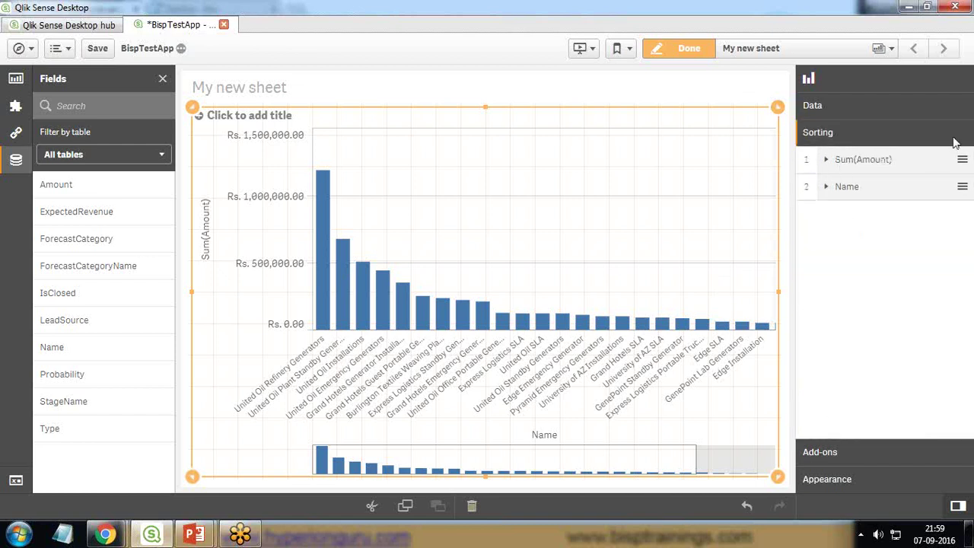
click(963, 188)
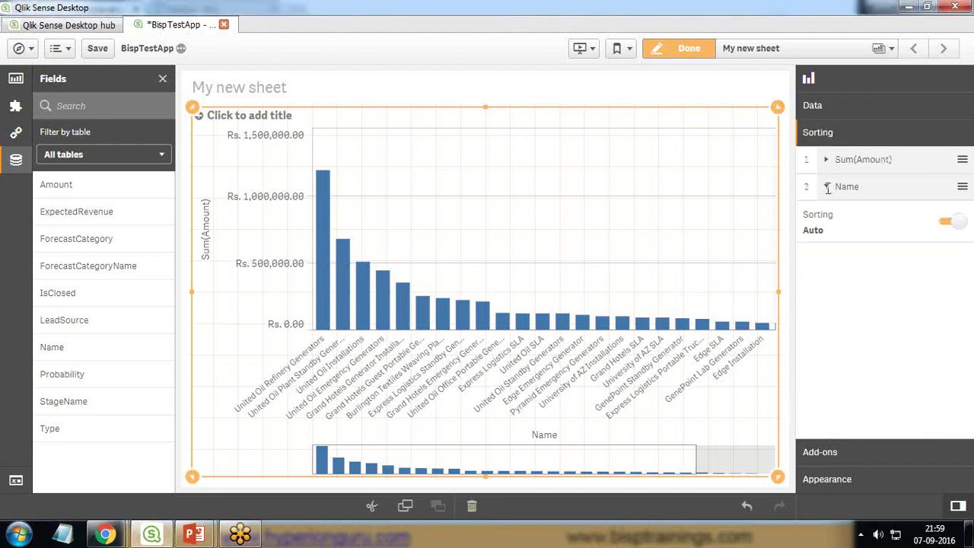
click(843, 163)
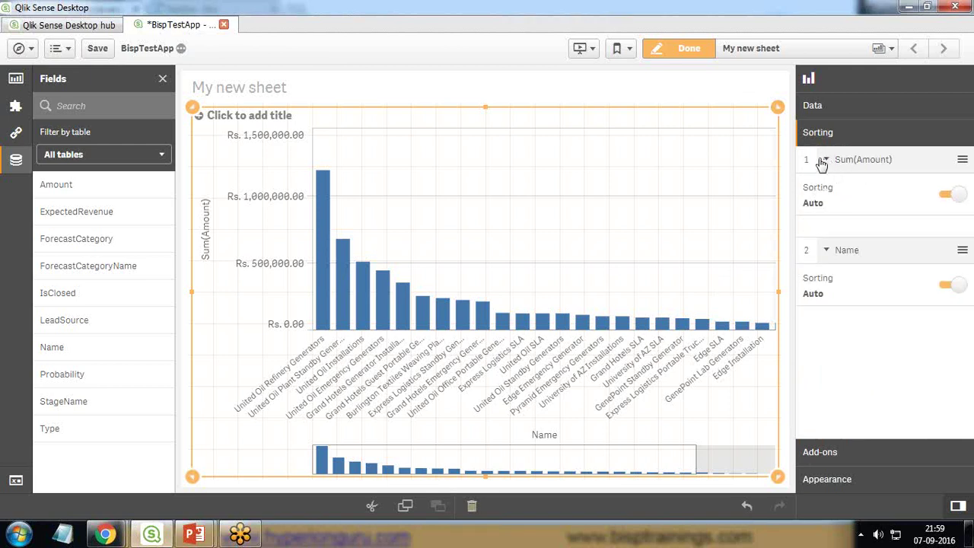
click(825, 162)
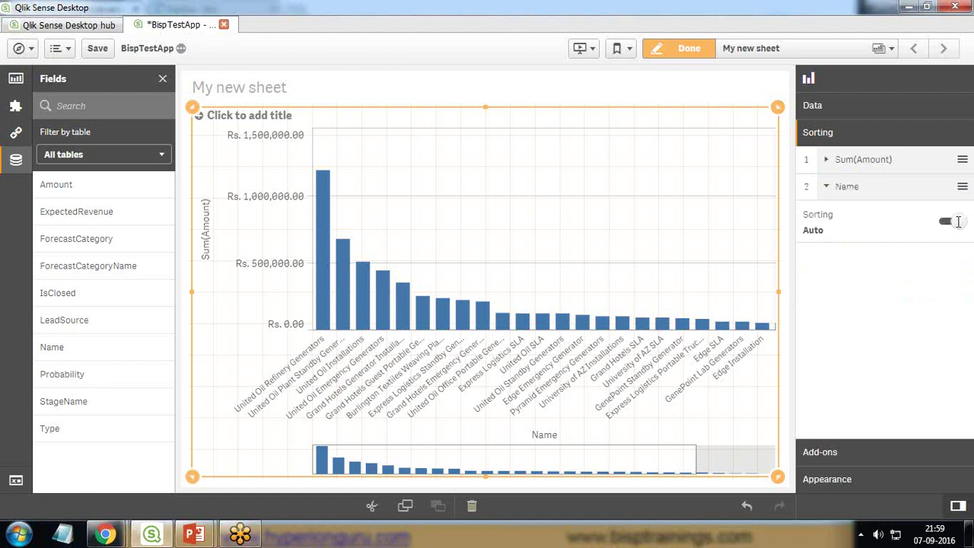
Step: Switch Sum(Amount) sorting to Custom and back to Auto, then show the Data section
click(928, 162)
click(946, 194)
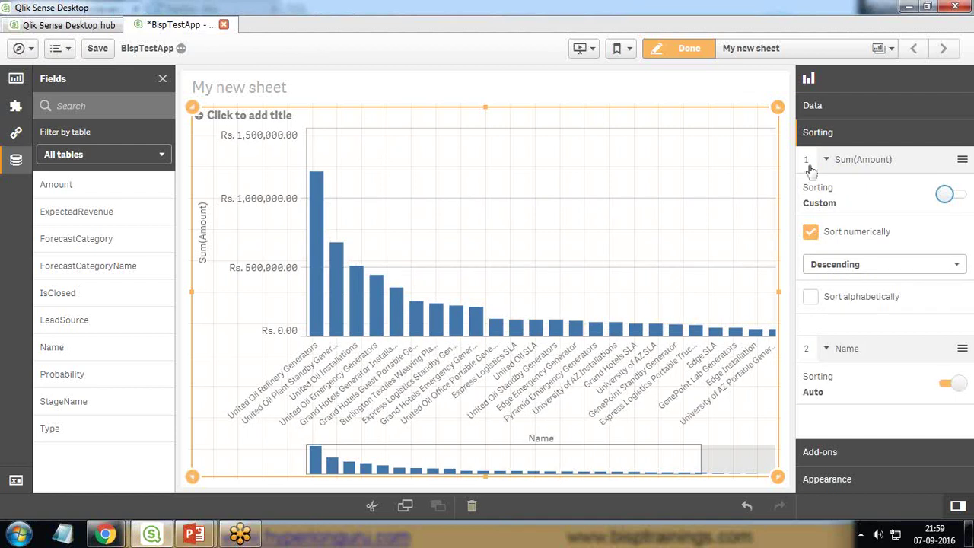
click(962, 198)
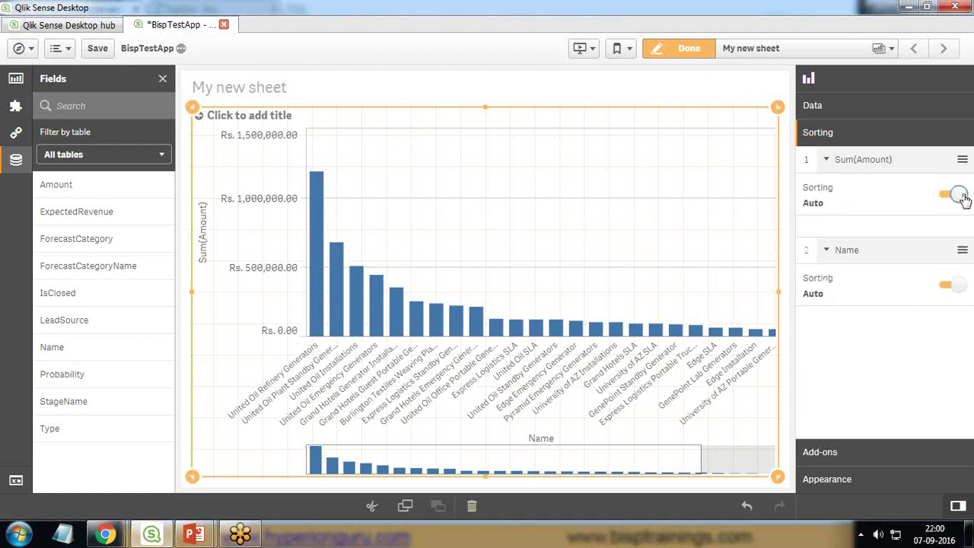
click(824, 162)
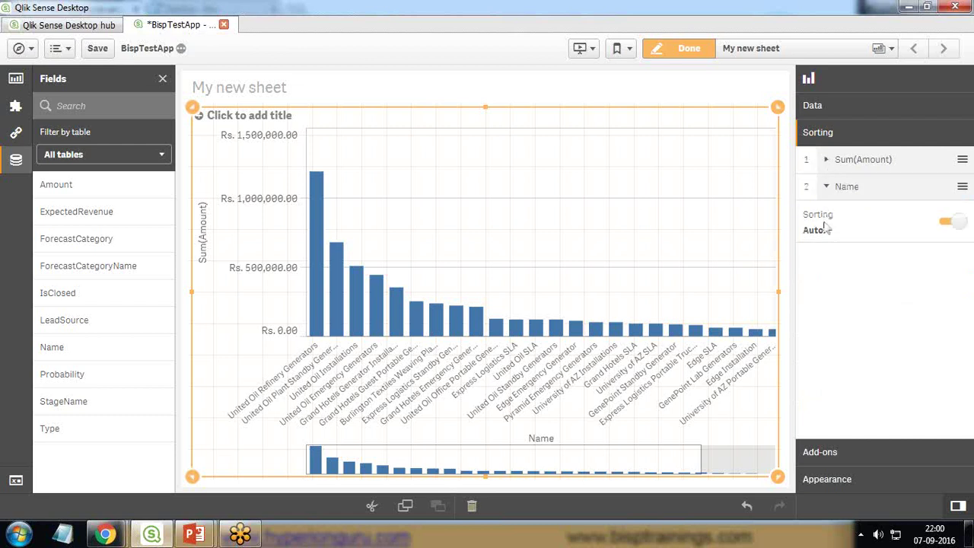
click(834, 111)
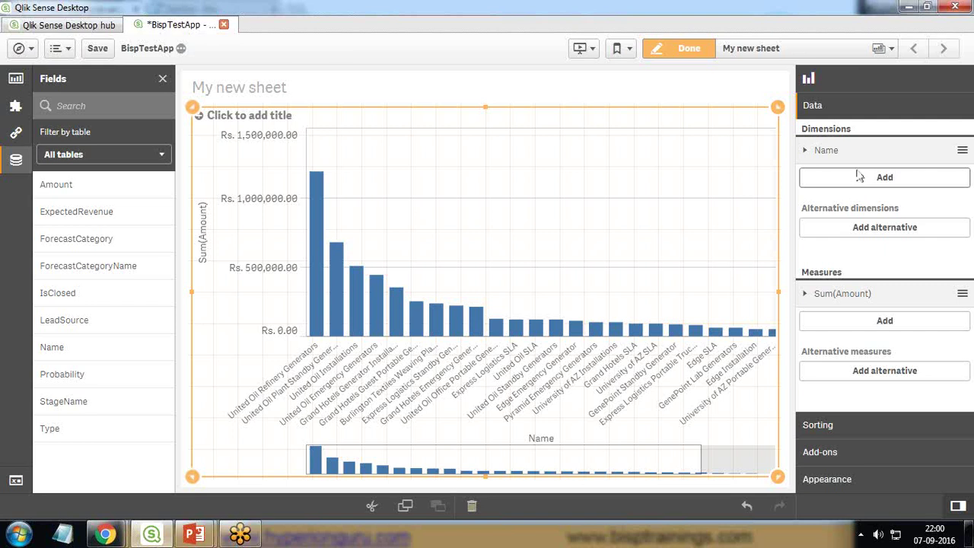
Step: Set the chart title under Appearance > General to 'Revenue By Opportunity Name'
click(826, 479)
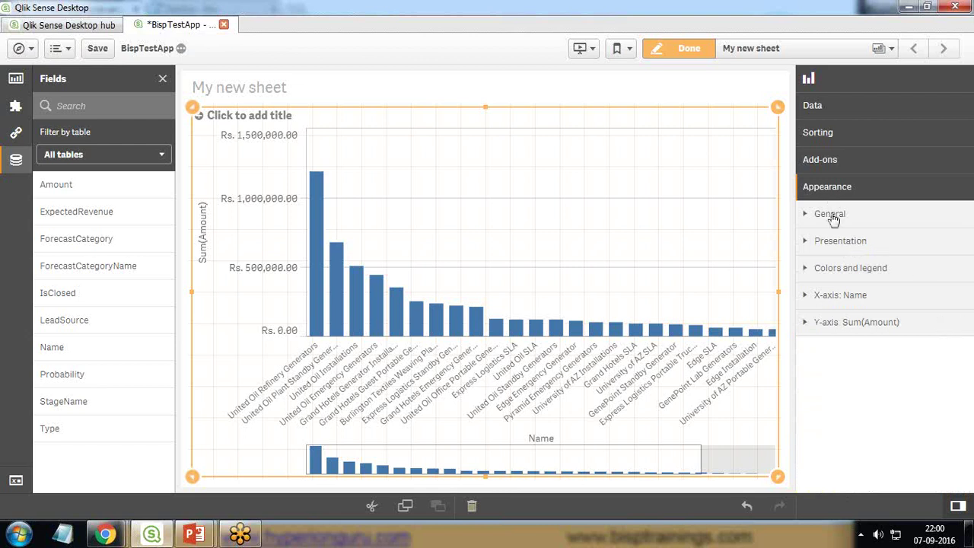
click(830, 213)
click(832, 293)
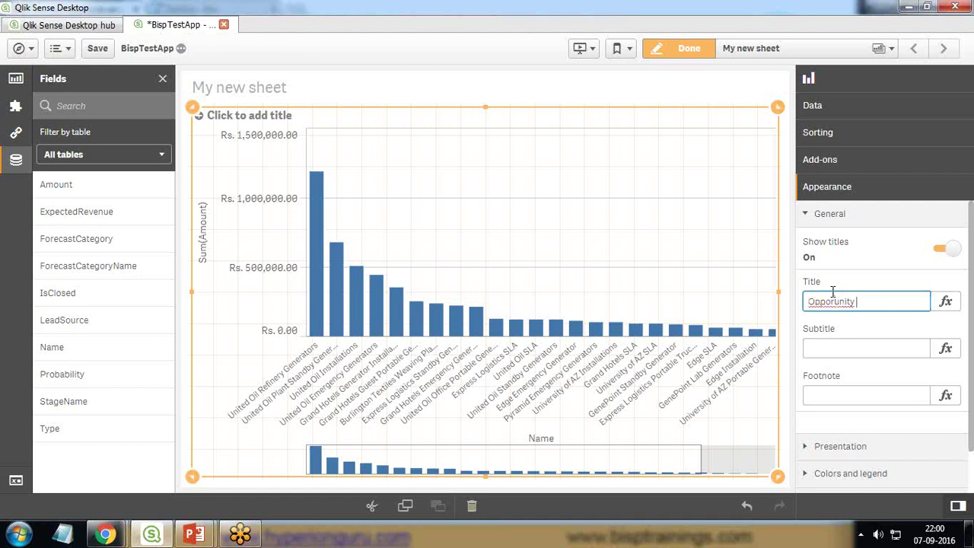
key(BackSpace)
key(BackSpace)
key(BackSpace)
key(BackSpace)
key(BackSpace)
key(BackSpace)
key(BackSpace)
key(BackSpace)
key(BackSpace)
key(BackSpace)
key(BackSpace)
text(Total R)
text(Name)
key(Tab)
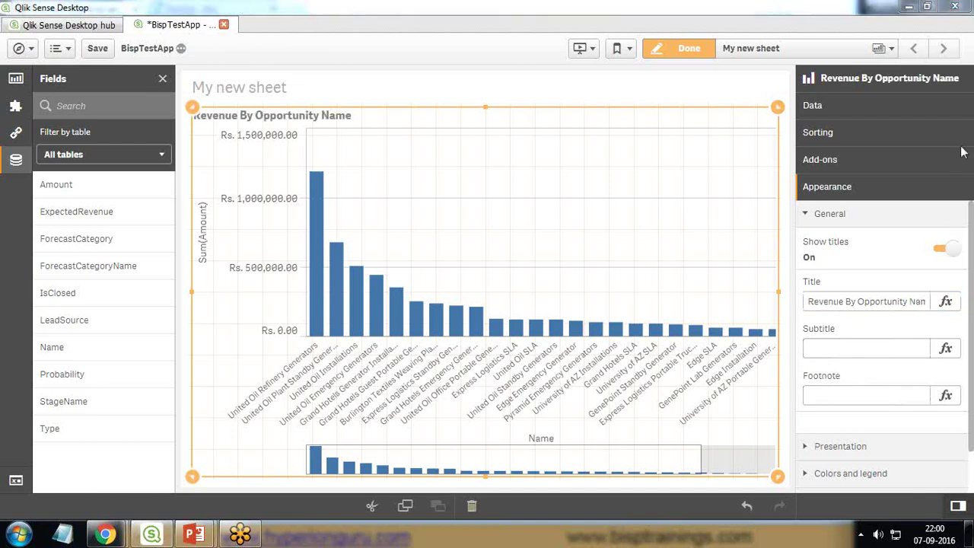
click(946, 302)
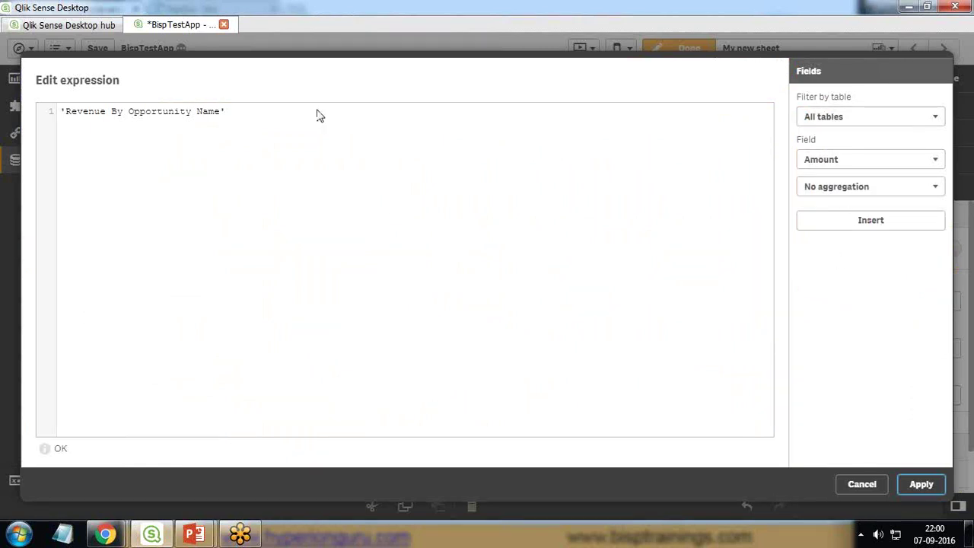
click(900, 483)
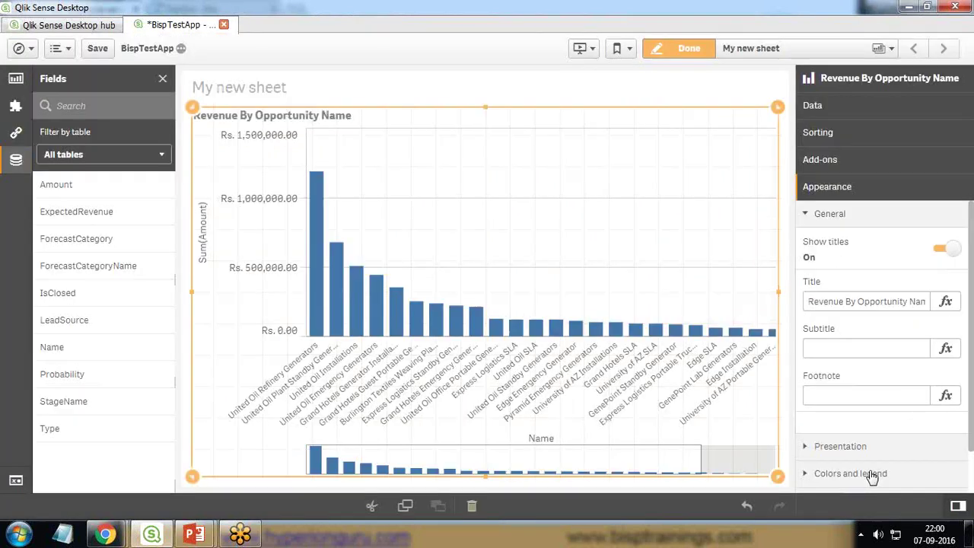
Step: Change the chart presentation to horizontal bars
click(809, 449)
click(928, 283)
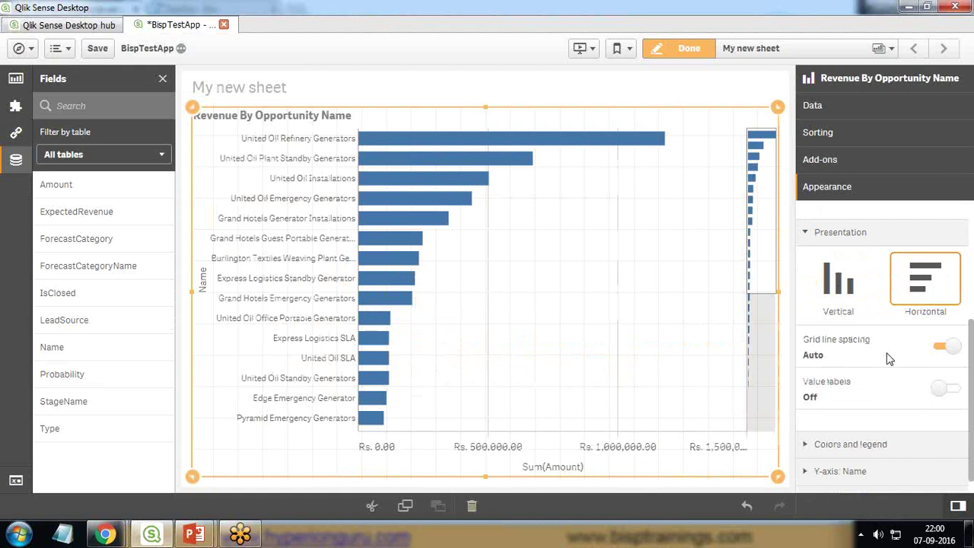
scroll(887, 353, down, 1)
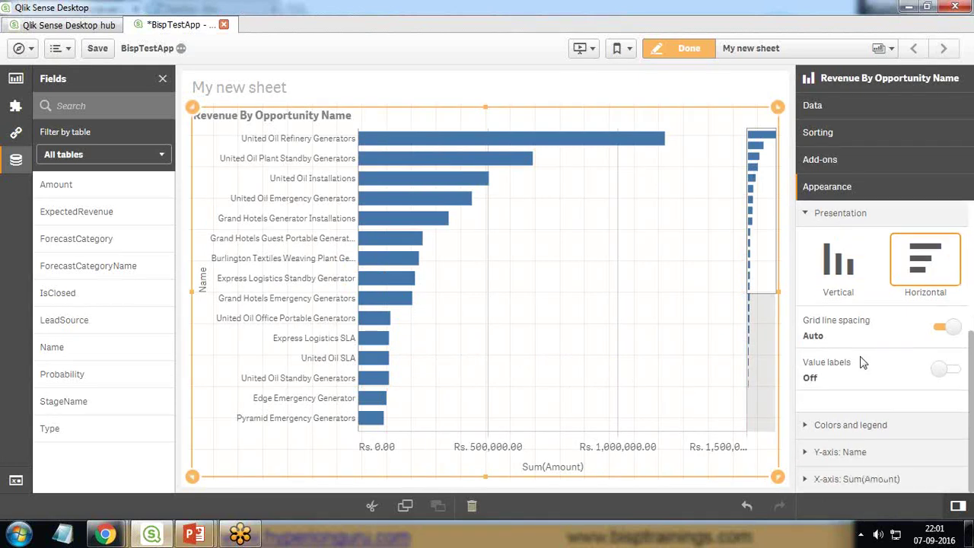
Step: Set custom colours by dimension with persistent colours
click(803, 427)
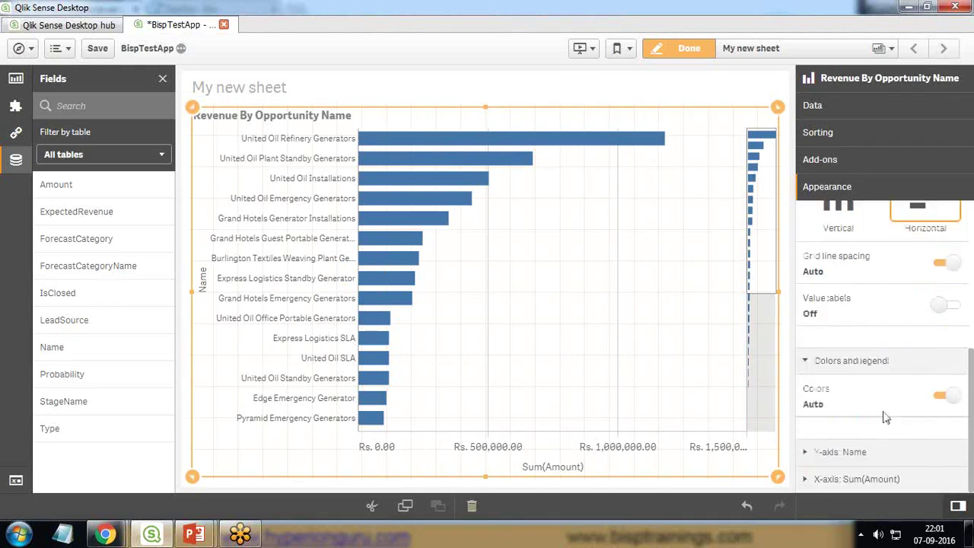
click(940, 396)
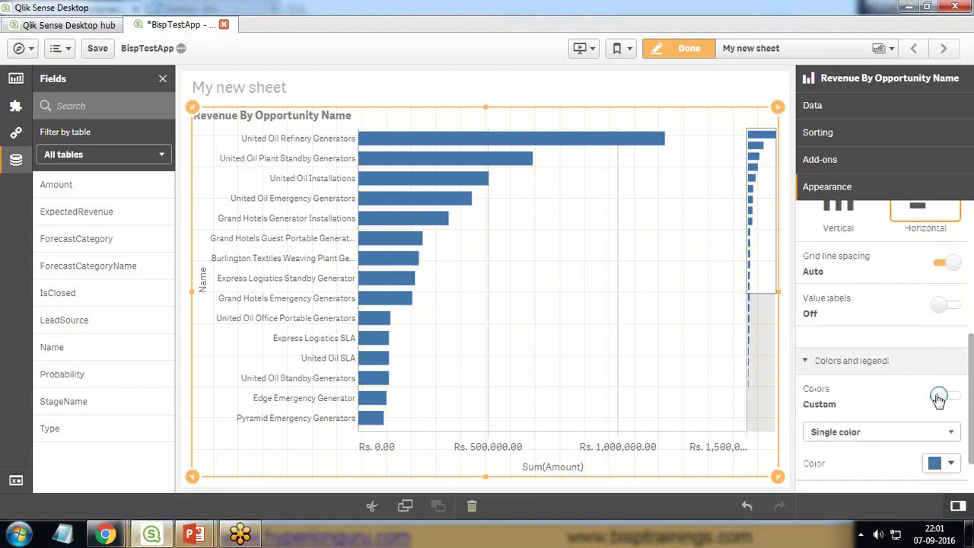
click(881, 368)
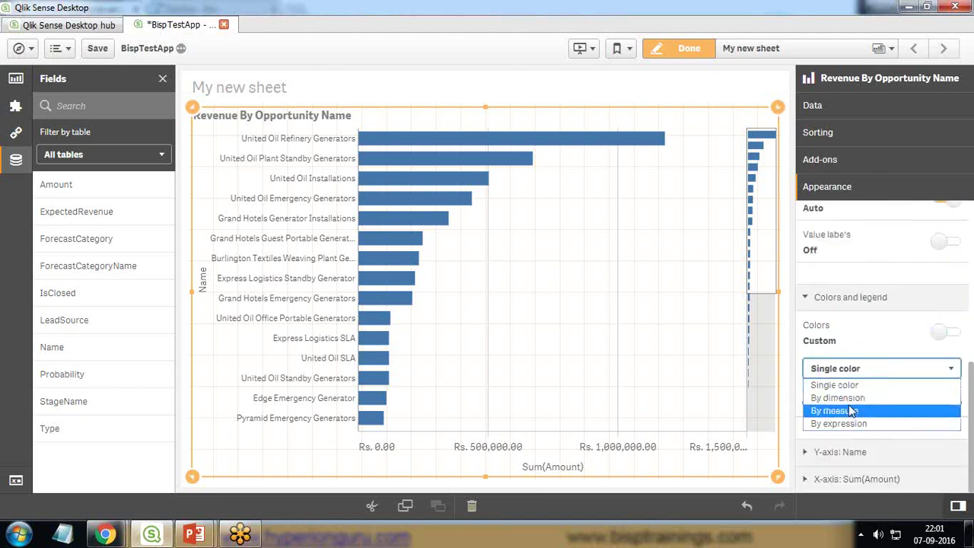
click(849, 399)
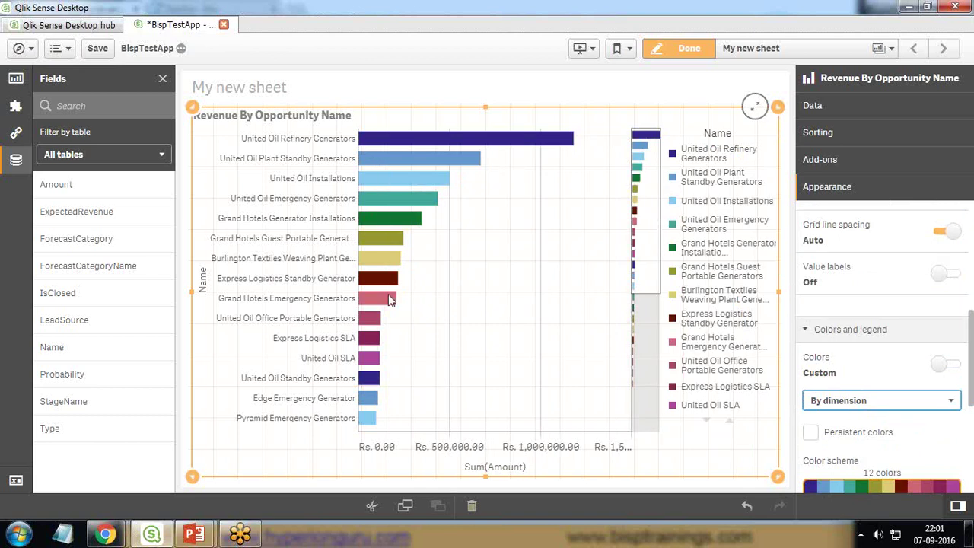
scroll(924, 432, down, 2)
scroll(924, 432, down, 1)
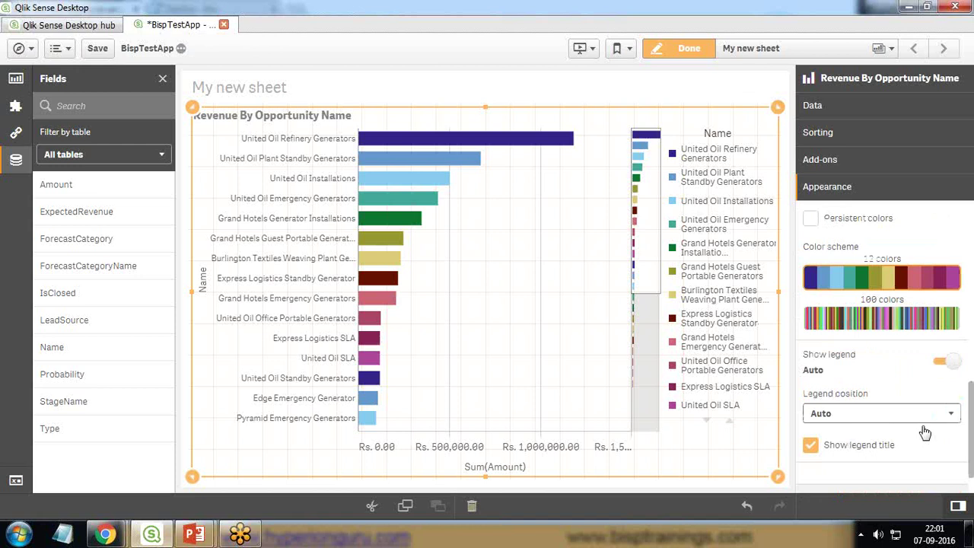
click(811, 219)
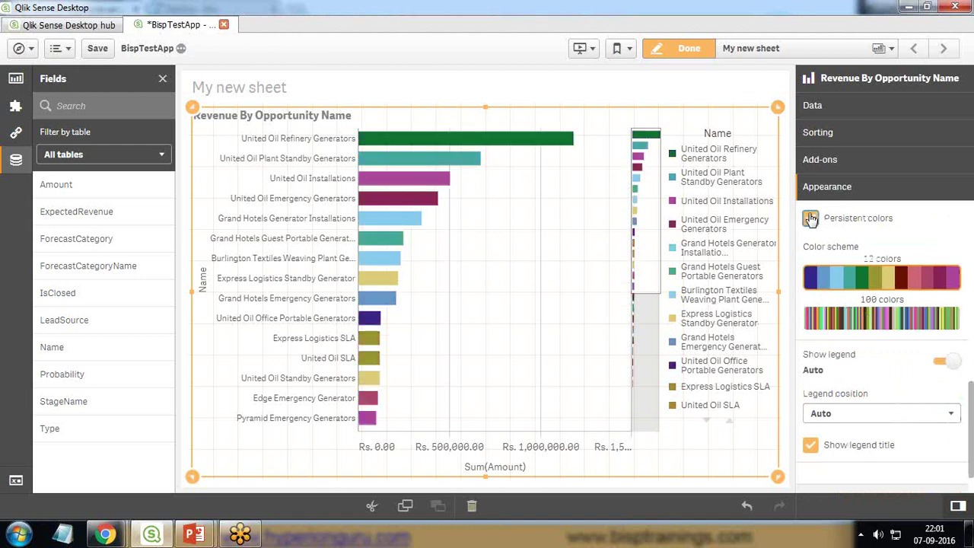
Step: Hide the legend title, turn the legend off, and switch to the closing slide
drag(406, 235, 362, 363)
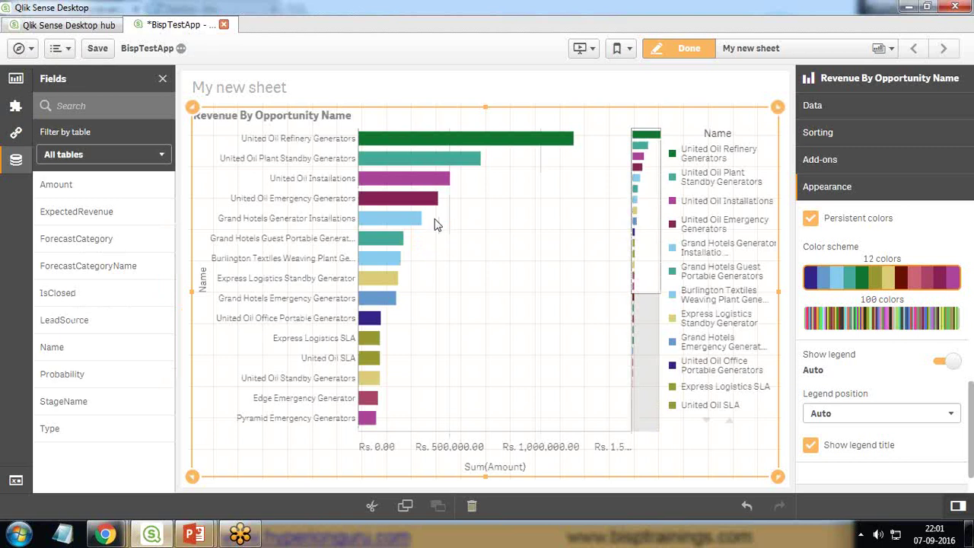
drag(437, 225, 810, 369)
scroll(810, 403, down, 1)
click(811, 403)
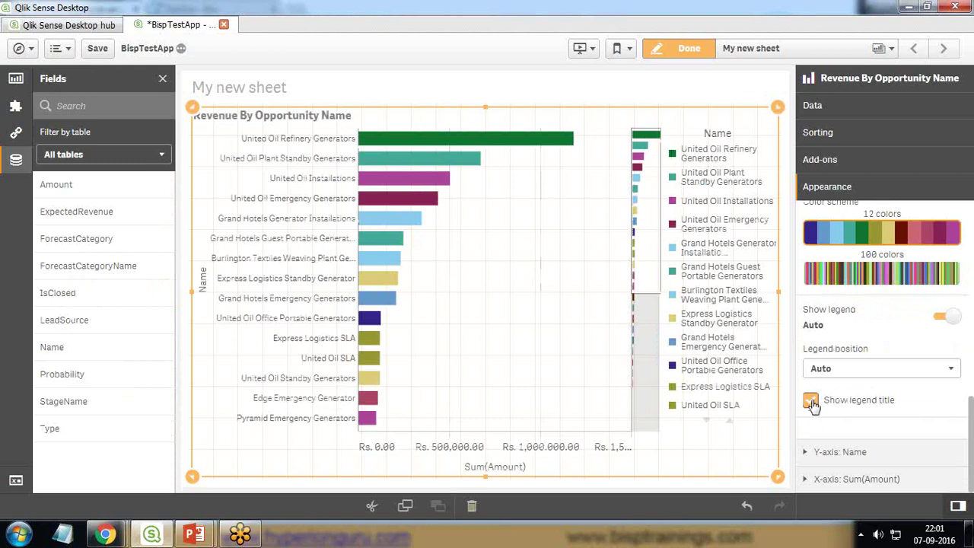
click(811, 401)
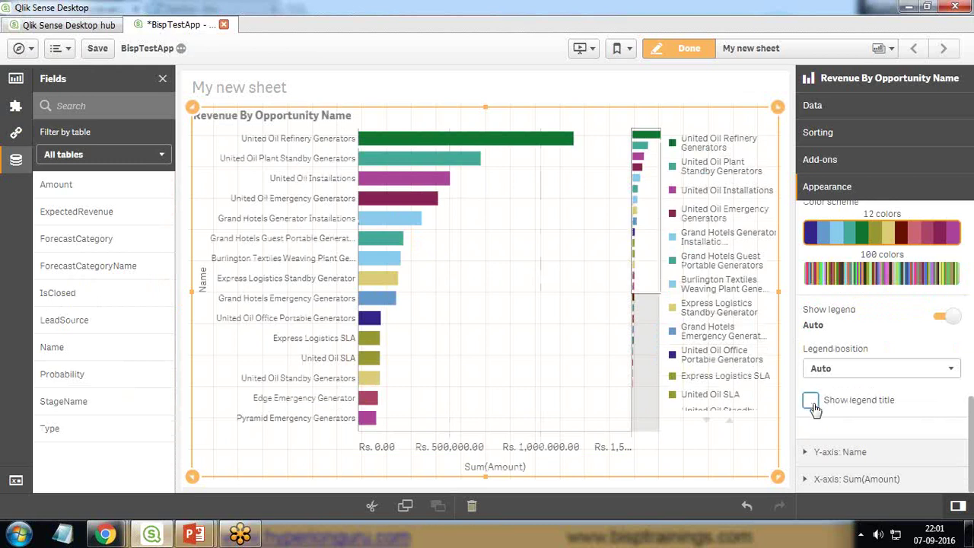
click(811, 402)
click(811, 402)
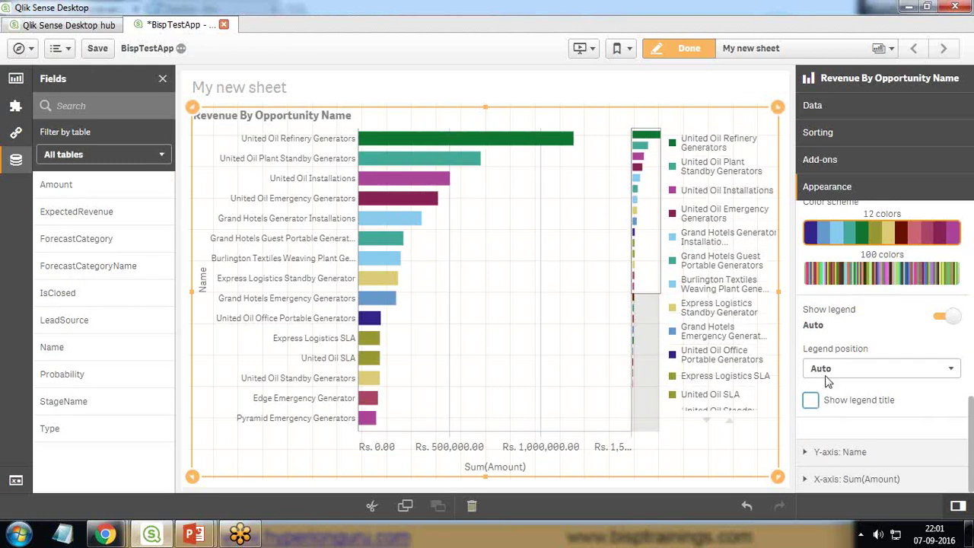
click(942, 317)
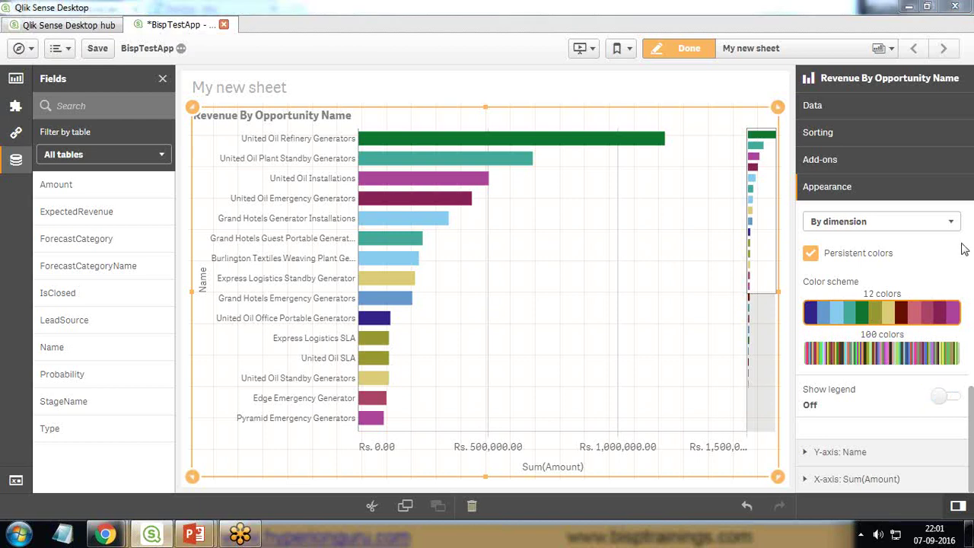
key(alt+Tab)
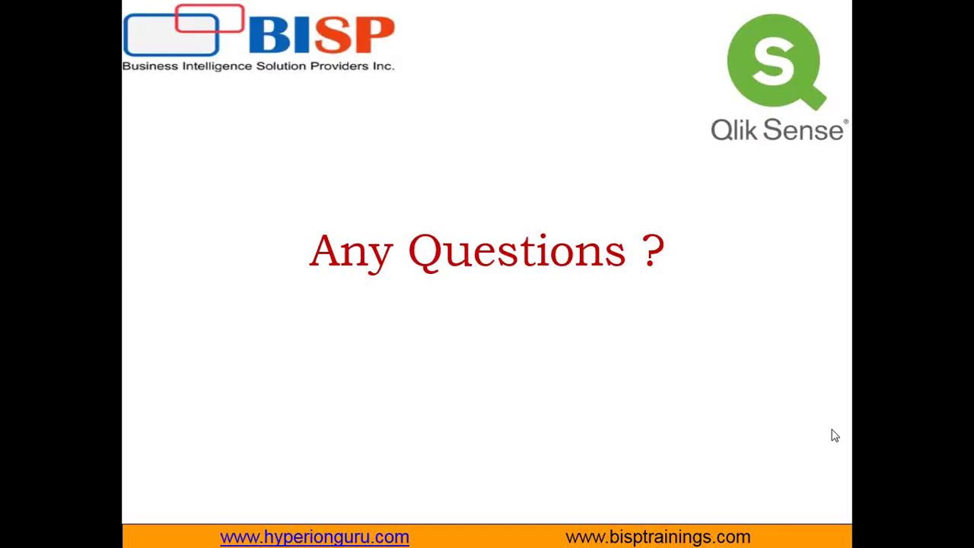